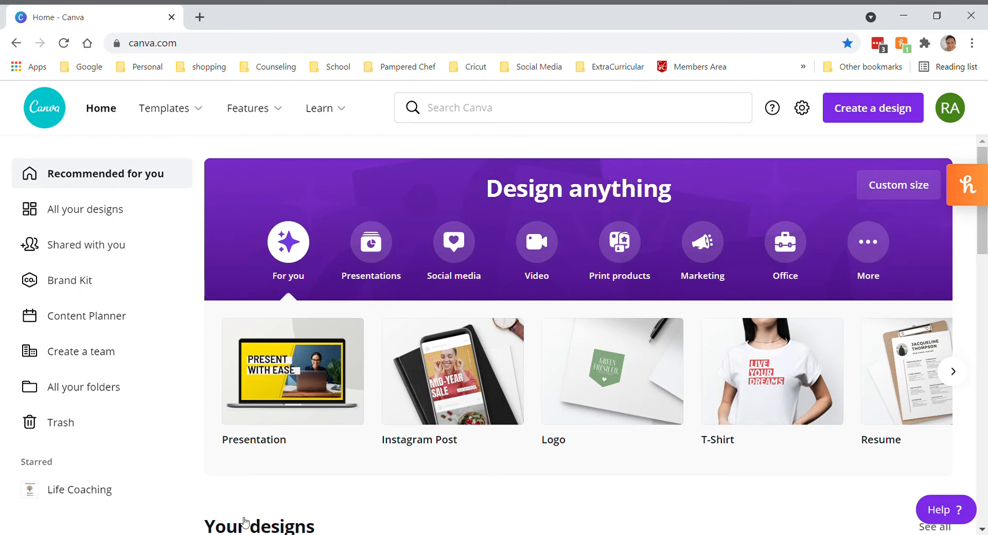
Review the Brand Kit's logos, colors and fonts, and open the overview of all folders
left_click(81, 285)
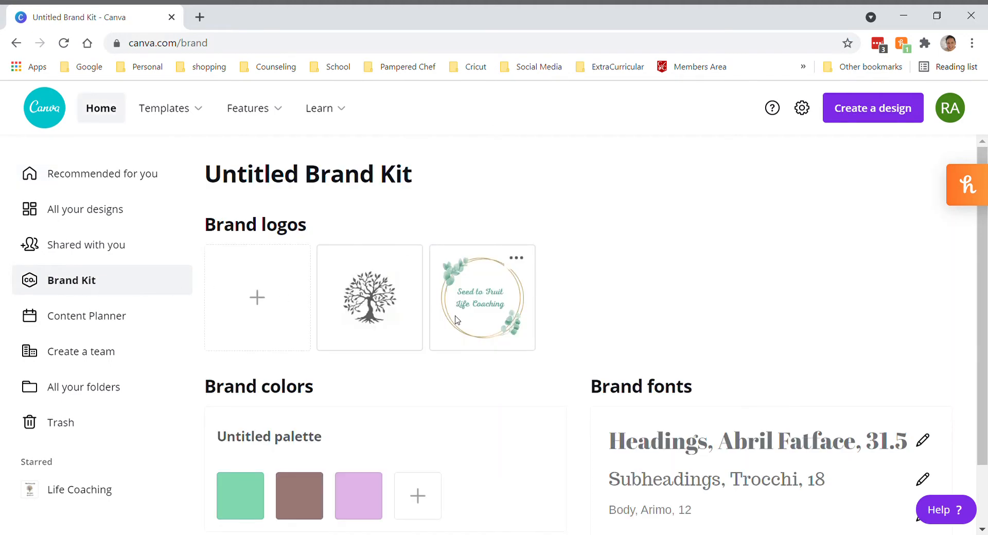
scroll(557, 355, "down", 2)
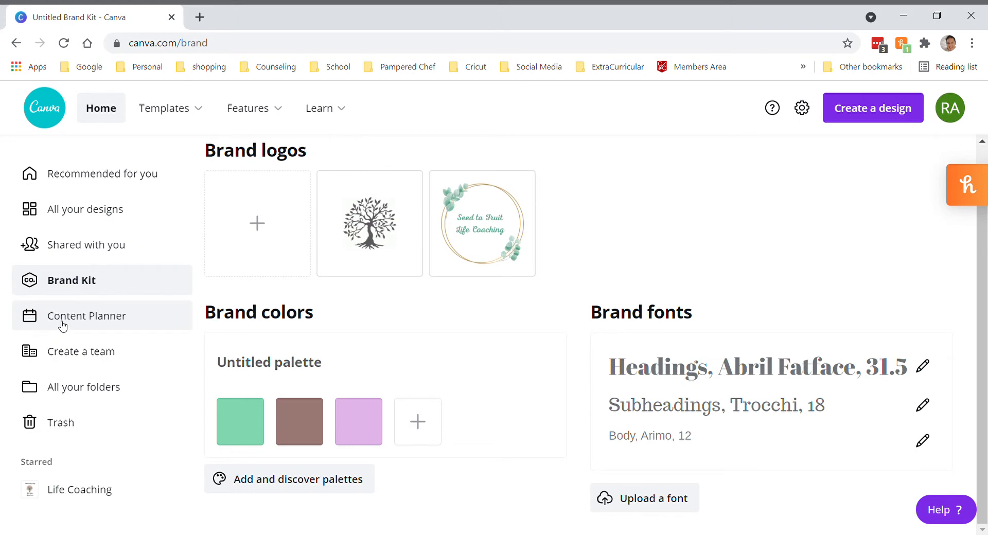
left_click(65, 387)
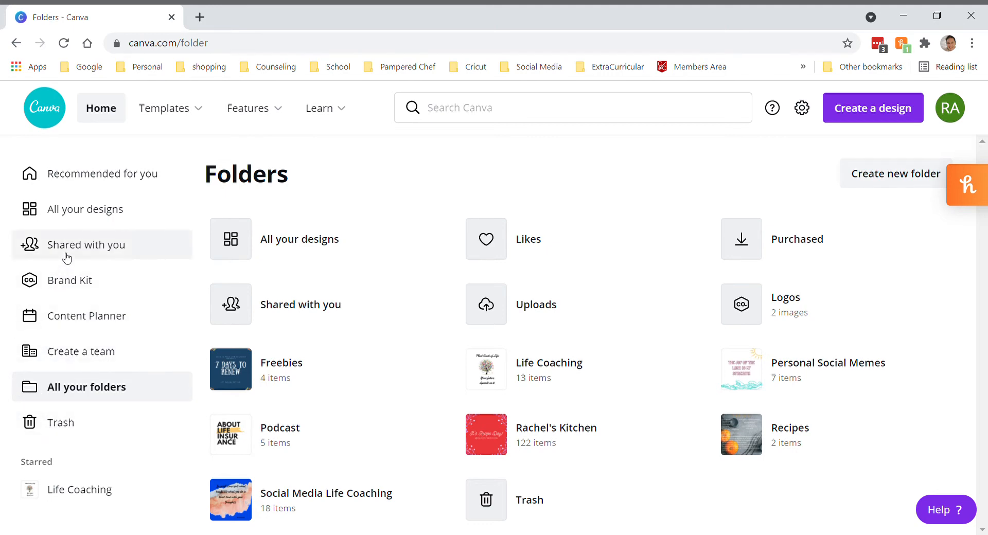
Look through the thumbnails of all previously created designs
left_click(73, 220)
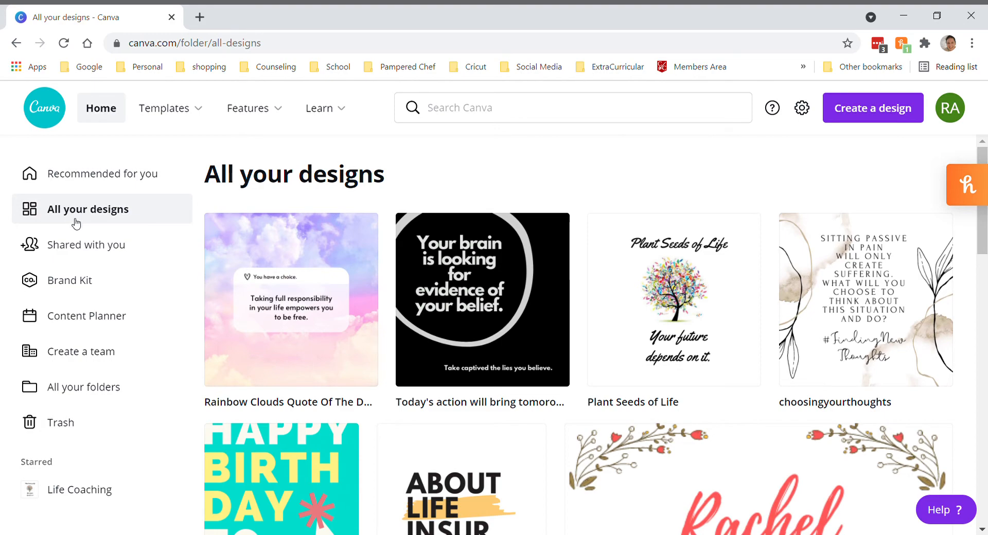
scroll(372, 315, "down", 4)
scroll(372, 315, "down", 4)
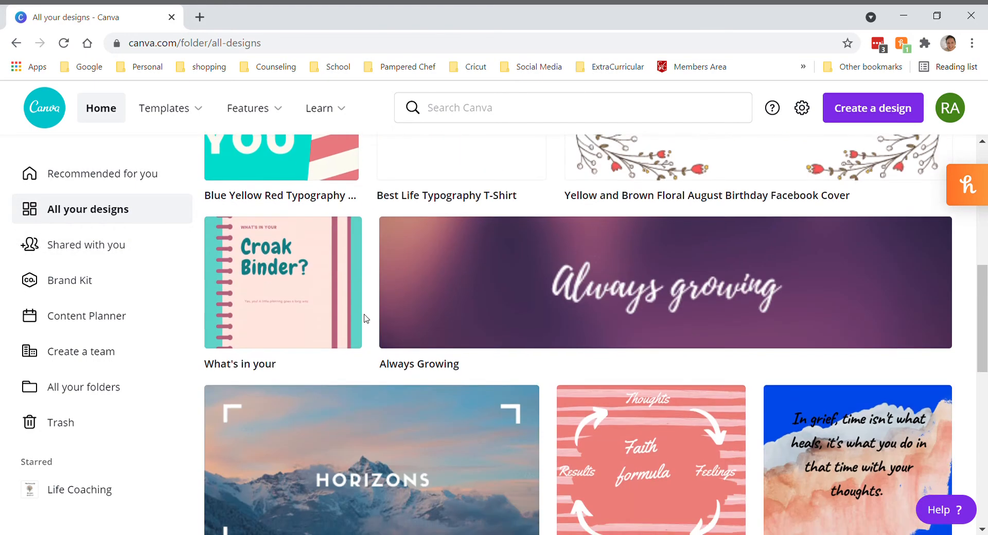
scroll(372, 315, "down", 3)
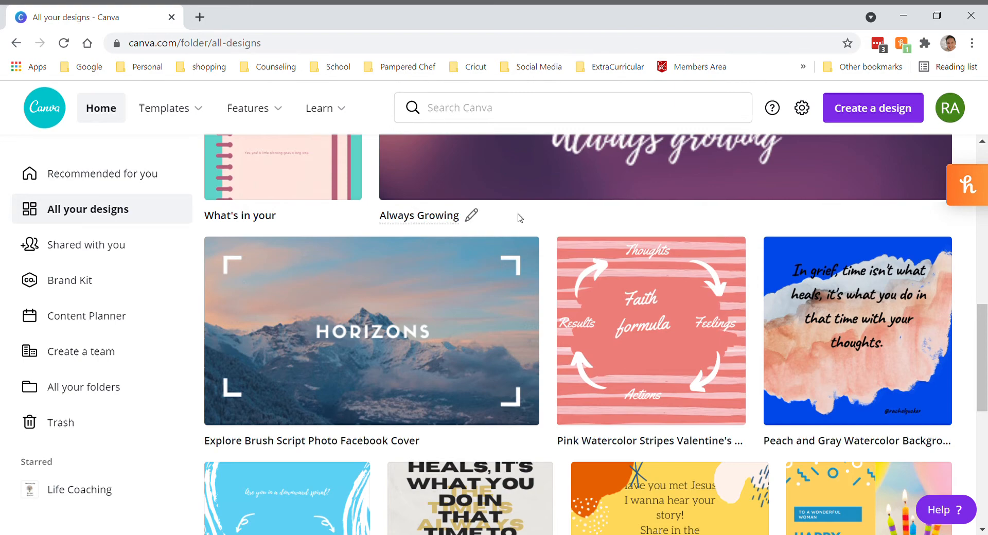
scroll(516, 216, "down", 3)
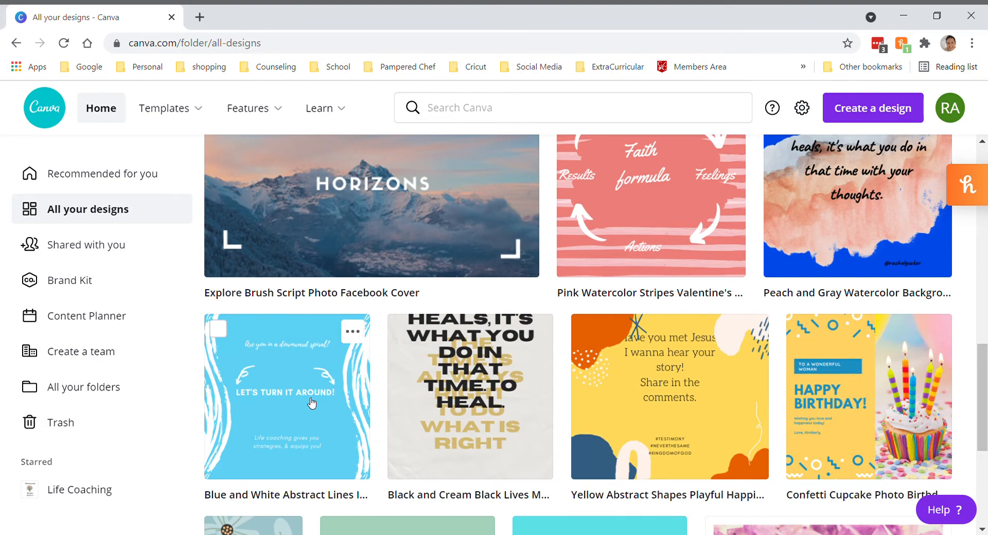
scroll(308, 402, "down", 4)
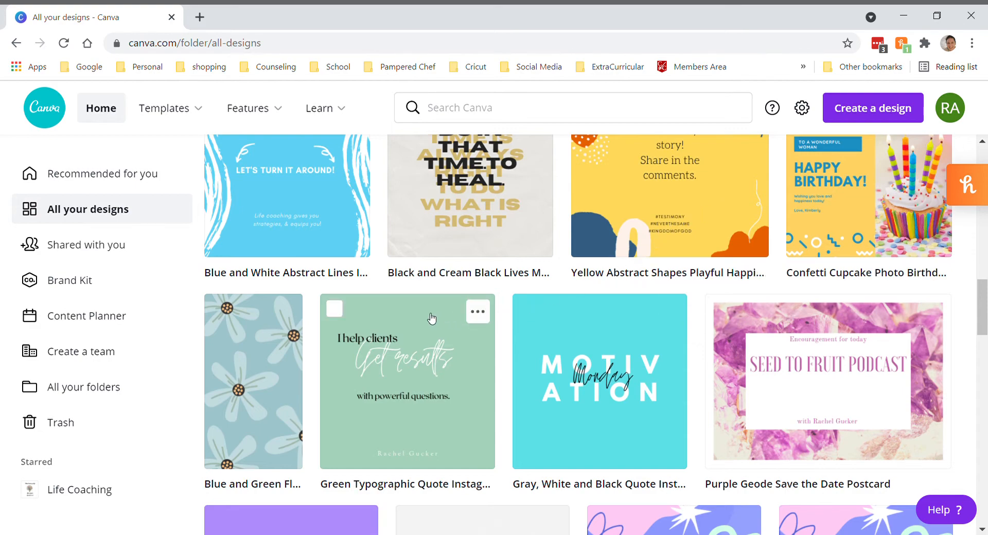
scroll(431, 318, "down", 3)
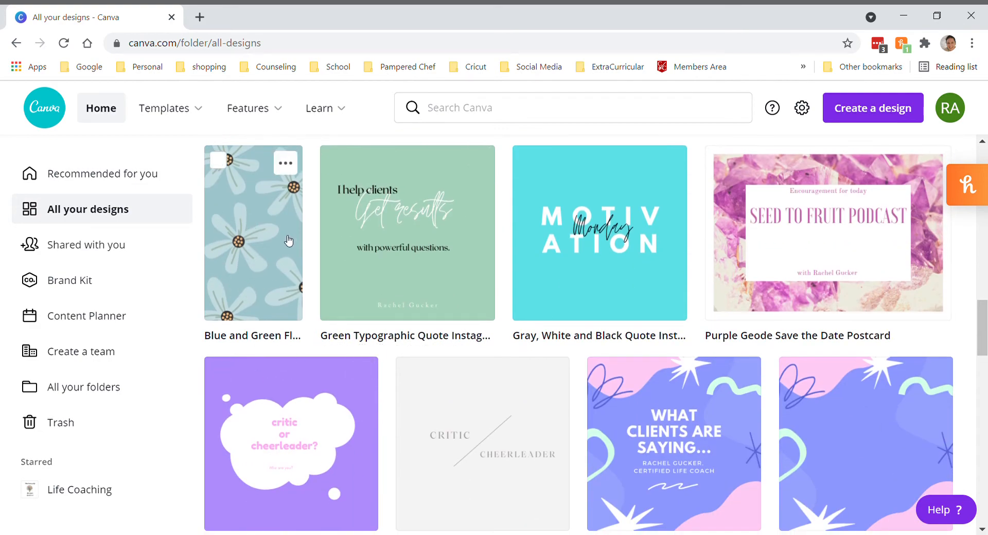
scroll(288, 241, "down", 15)
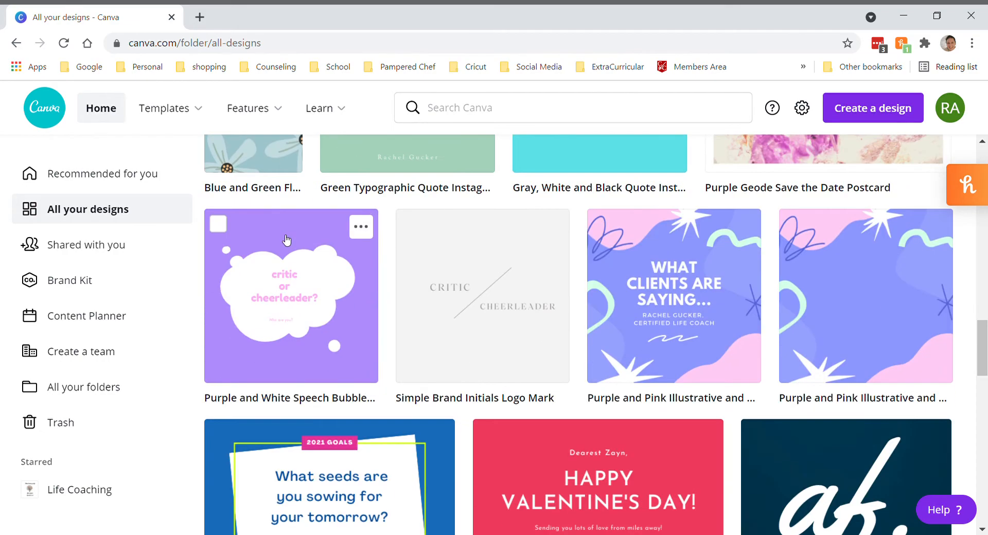
scroll(286, 240, "down", 8)
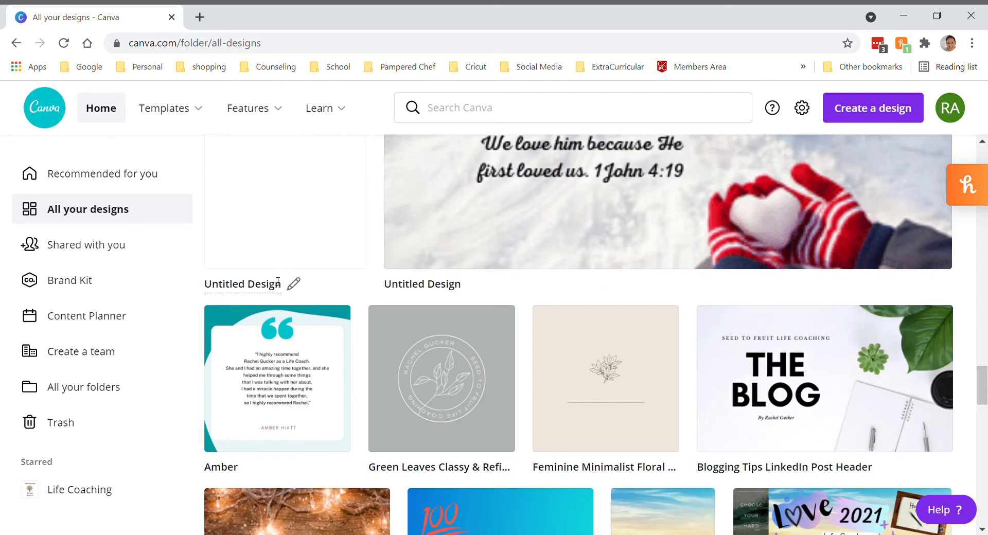
Return to the home page and open the list of design types for a new design
left_click(93, 117)
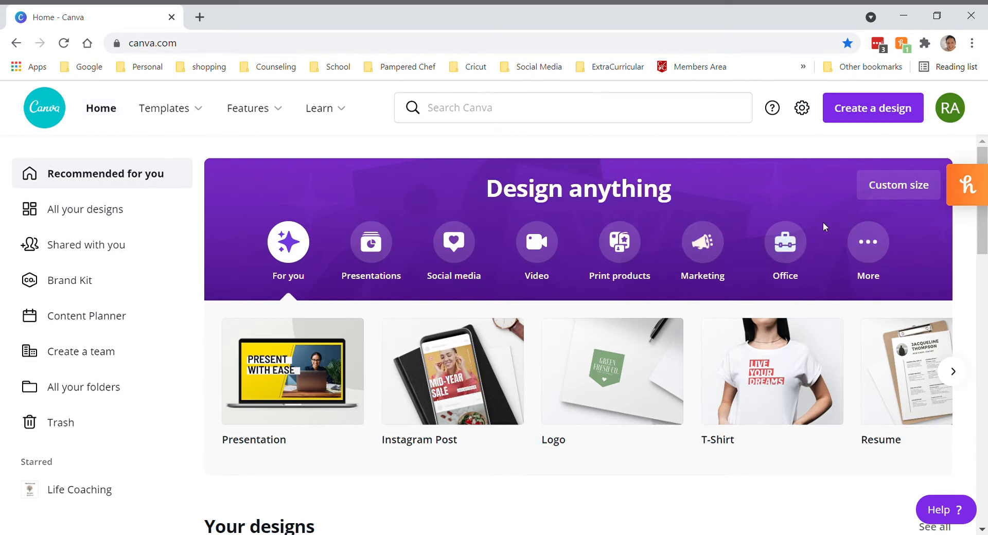
left_click(881, 120)
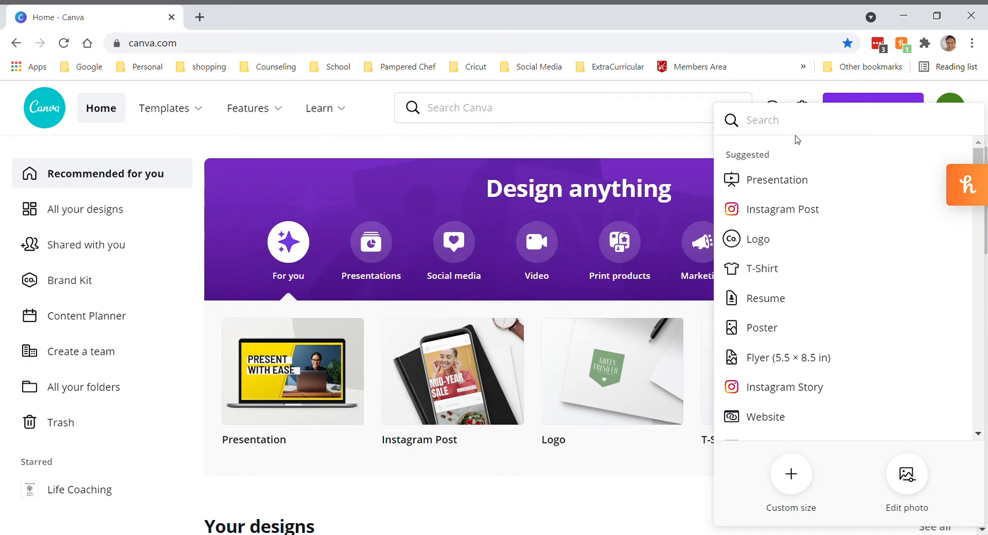
Search the design types for "face" and clear the search
type("face")
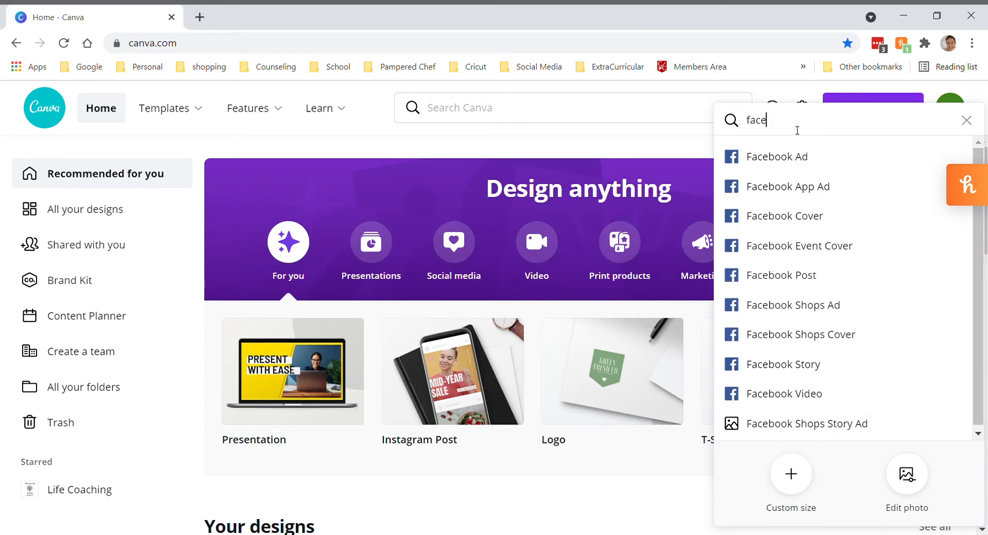
key("BackSpace")
key("BackSpace")
key("BackSpace")
key("BackSpace")
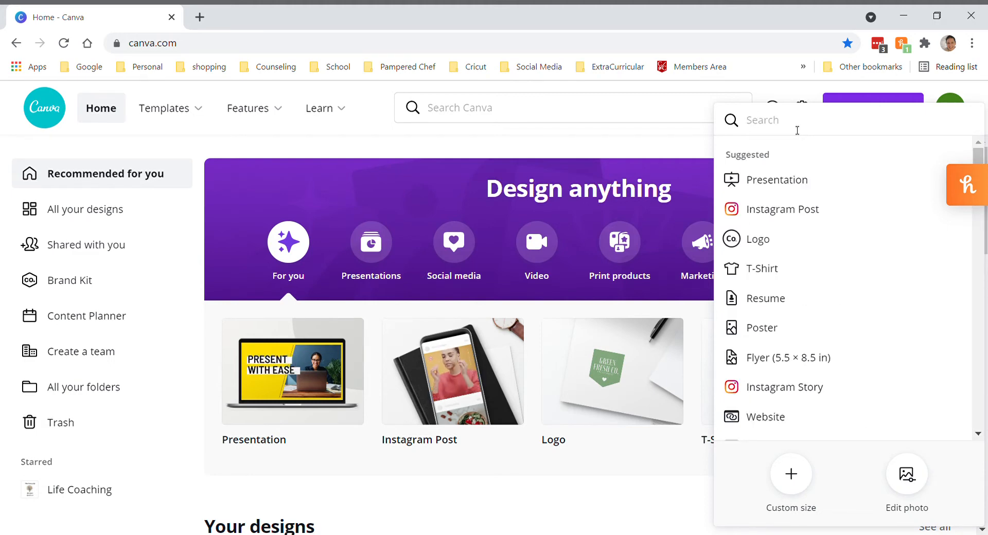
Create a blank Instagram Post design
left_click(786, 219)
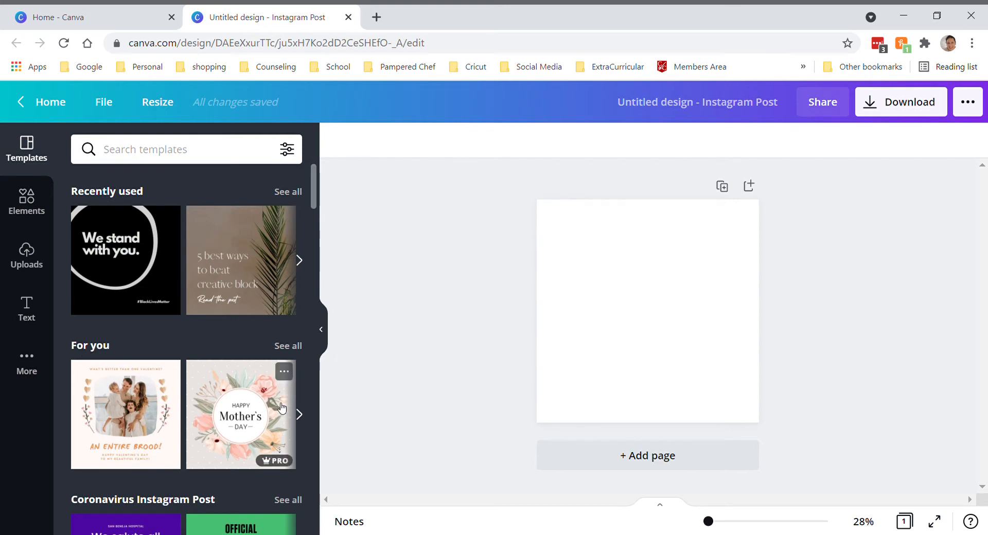
Browse the suggested Instagram Post templates across the For you, seasonal and themed categories
left_click(299, 414)
left_click(300, 416)
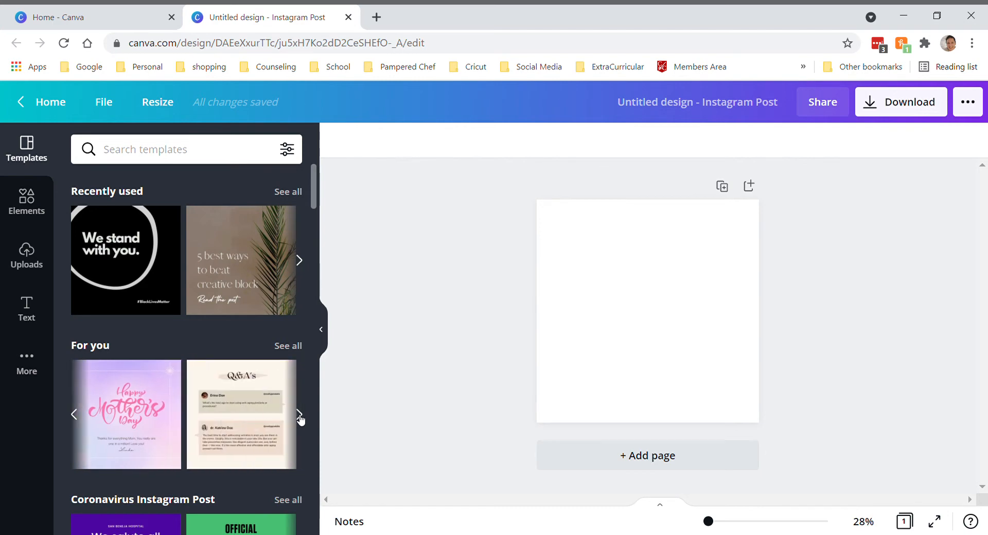
scroll(301, 420, "down", 3)
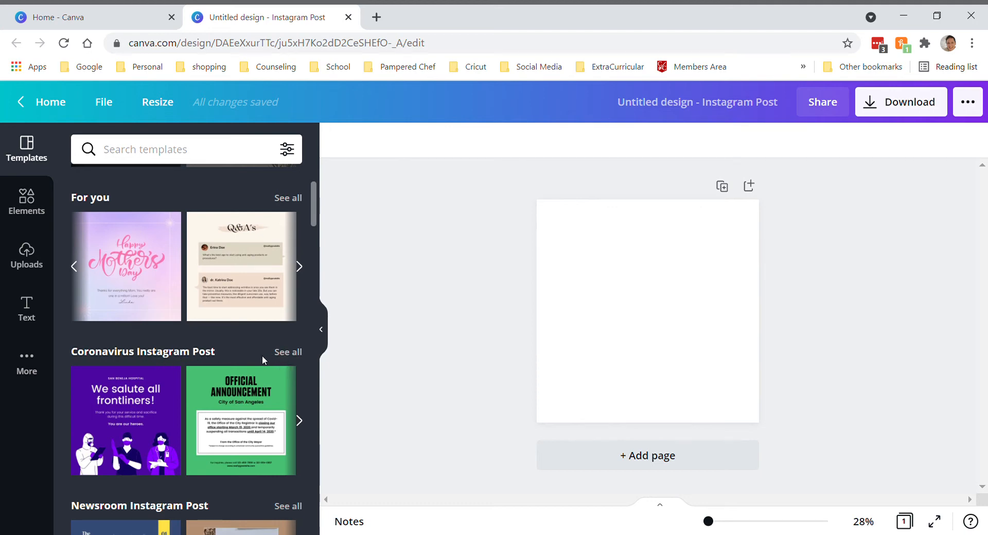
scroll(184, 378, "down", 1)
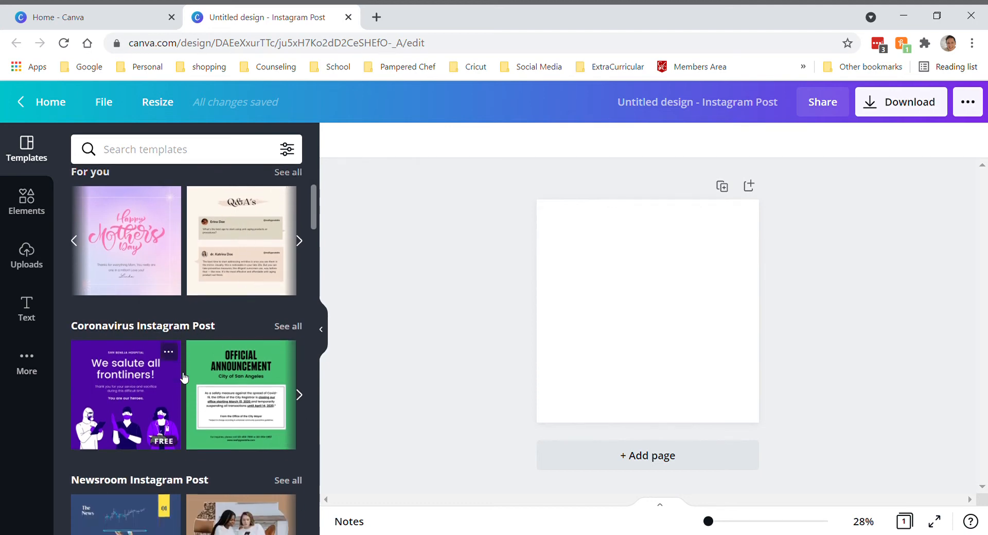
scroll(184, 378, "down", 4)
scroll(184, 378, "down", 3)
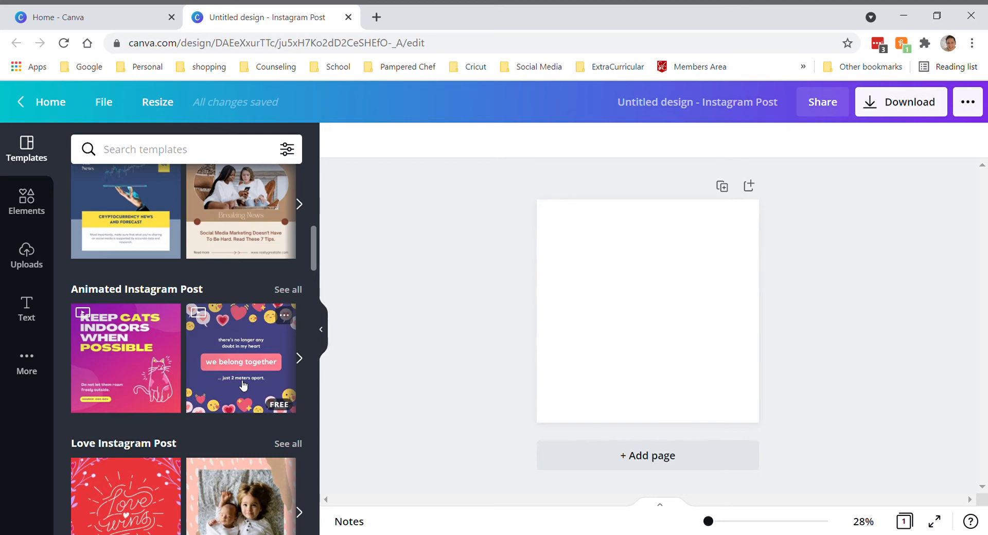
scroll(241, 391, "down", 3)
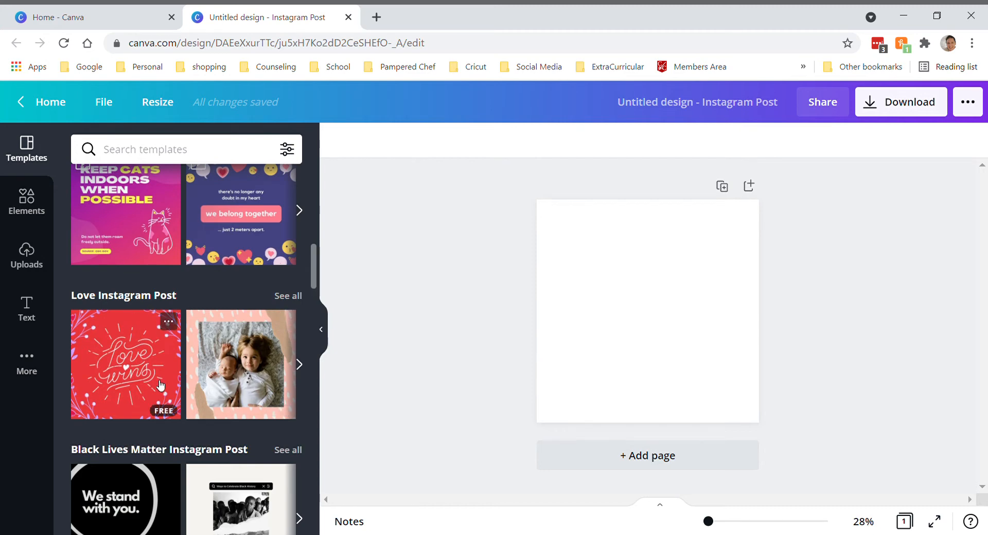
scroll(157, 396, "down", 3)
scroll(157, 401, "down", 5)
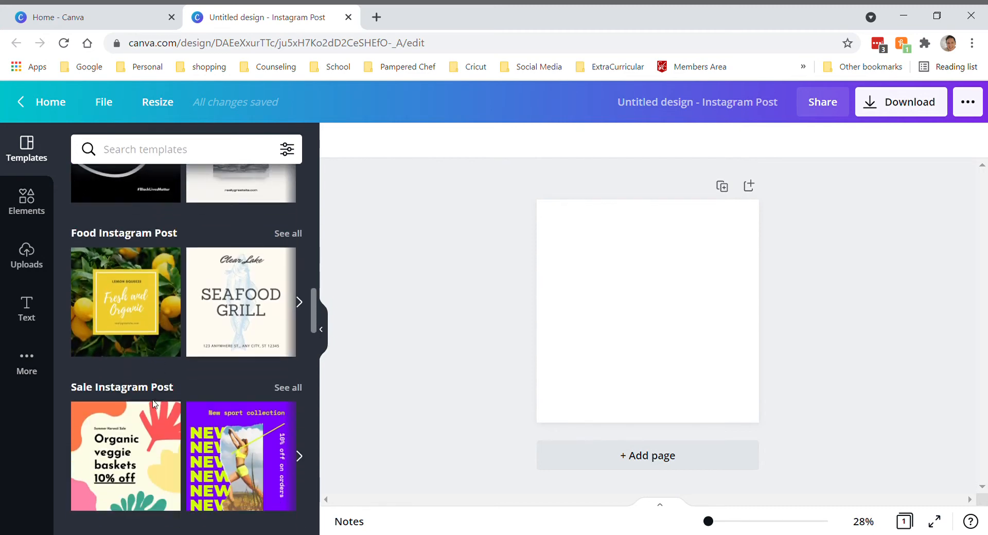
scroll(154, 406, "down", 3)
scroll(153, 407, "down", 5)
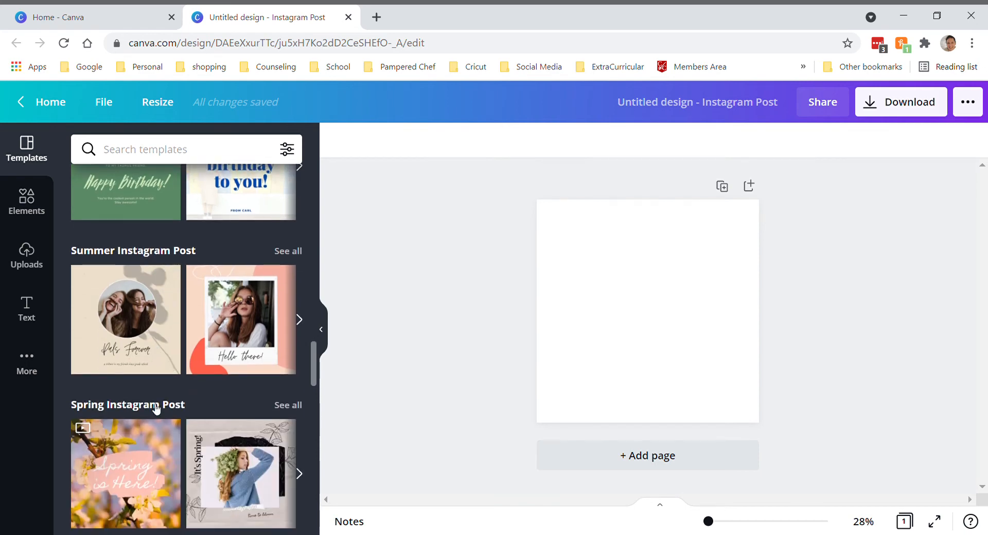
scroll(156, 409, "up", 1)
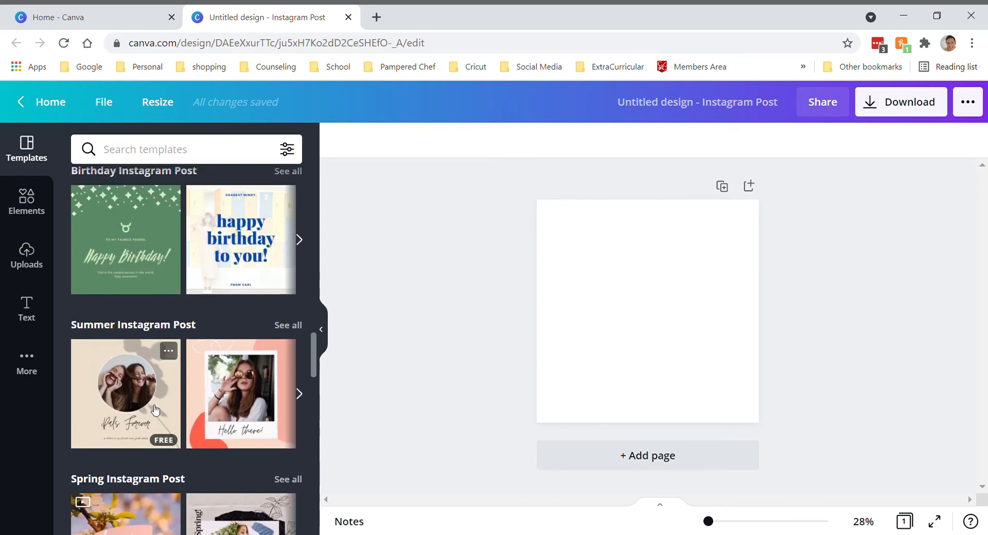
scroll(156, 410, "up", 9)
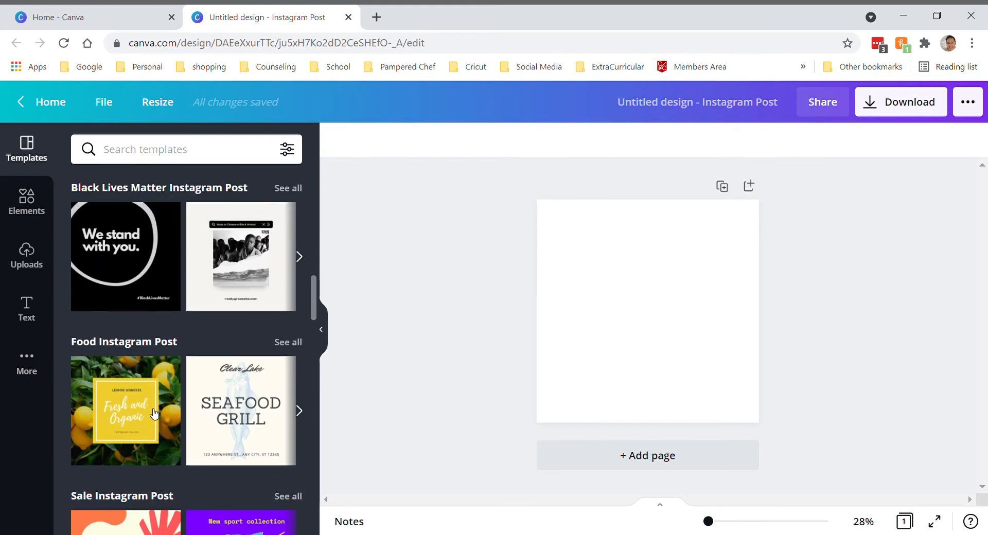
scroll(154, 412, "up", 10)
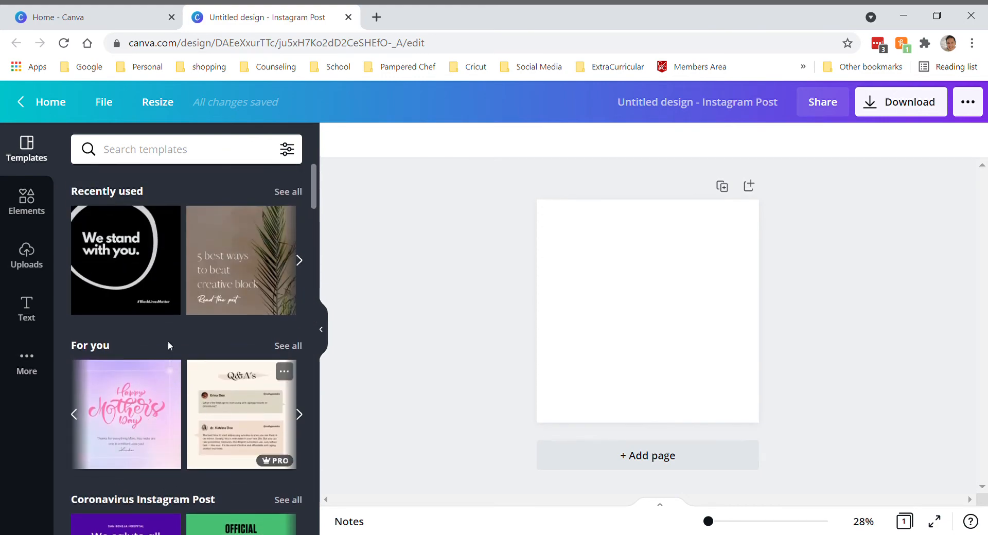
Search the templates for "sky" and apply the "Toys for Kids" cloud template to the blank page
left_click(155, 157)
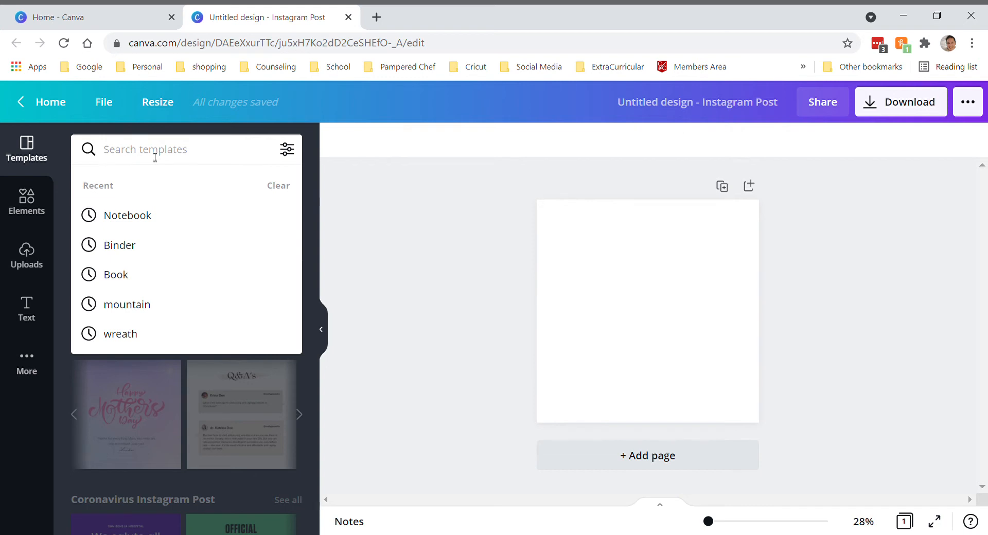
type("sky")
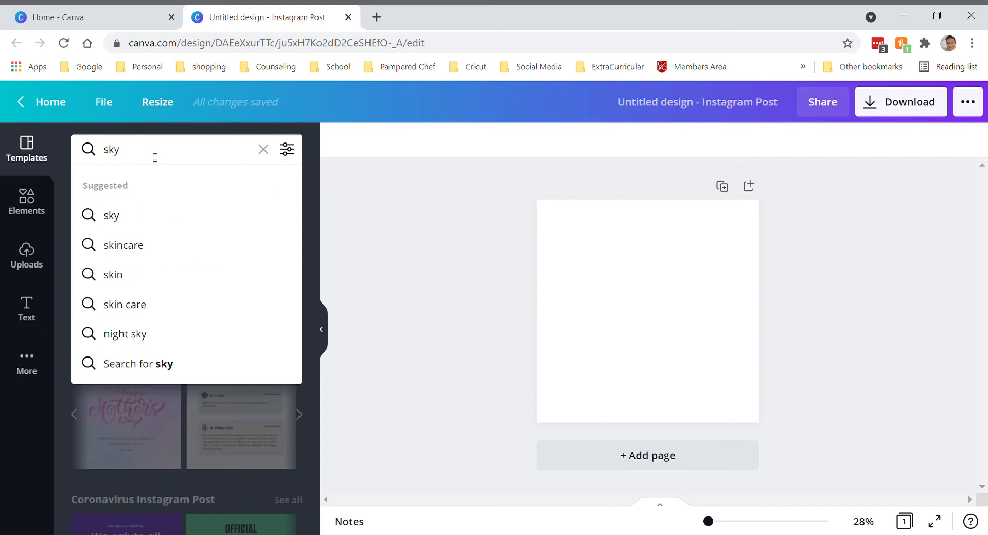
key("Return")
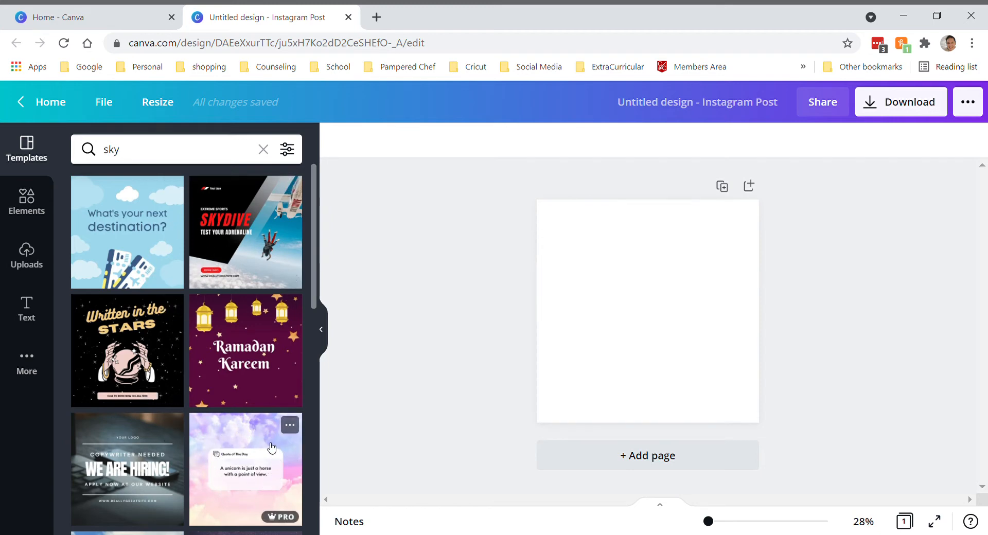
scroll(149, 455, "down", 3)
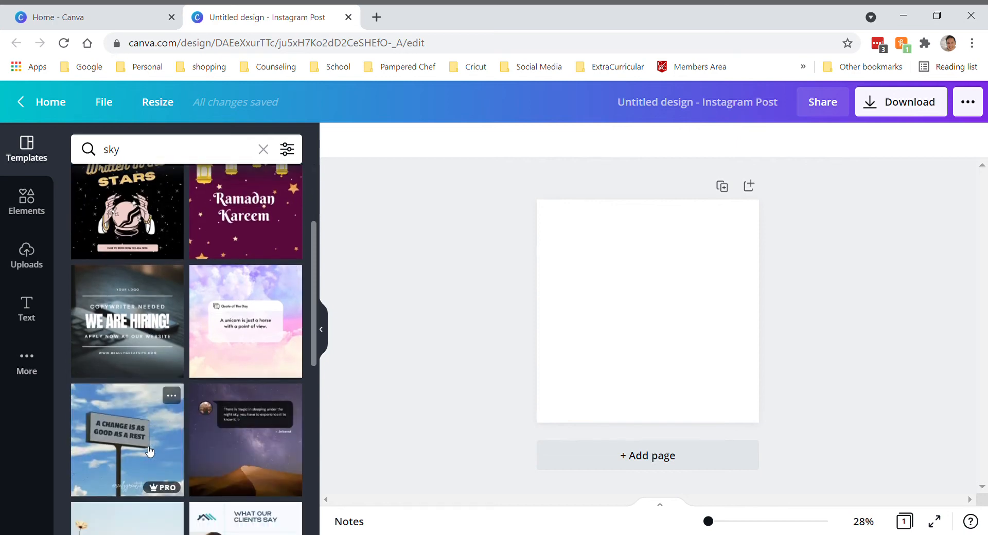
scroll(157, 478, "down", 3)
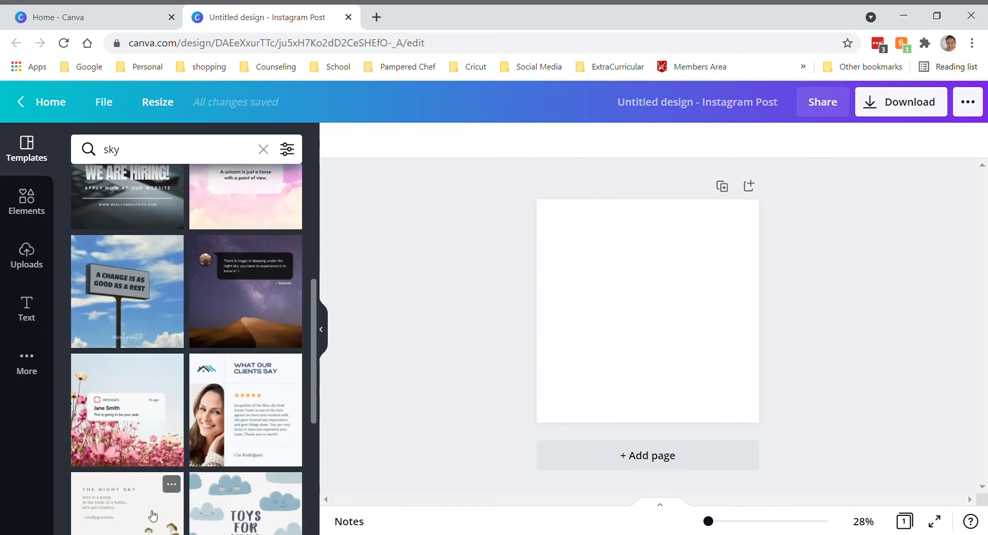
scroll(162, 502, "down", 3)
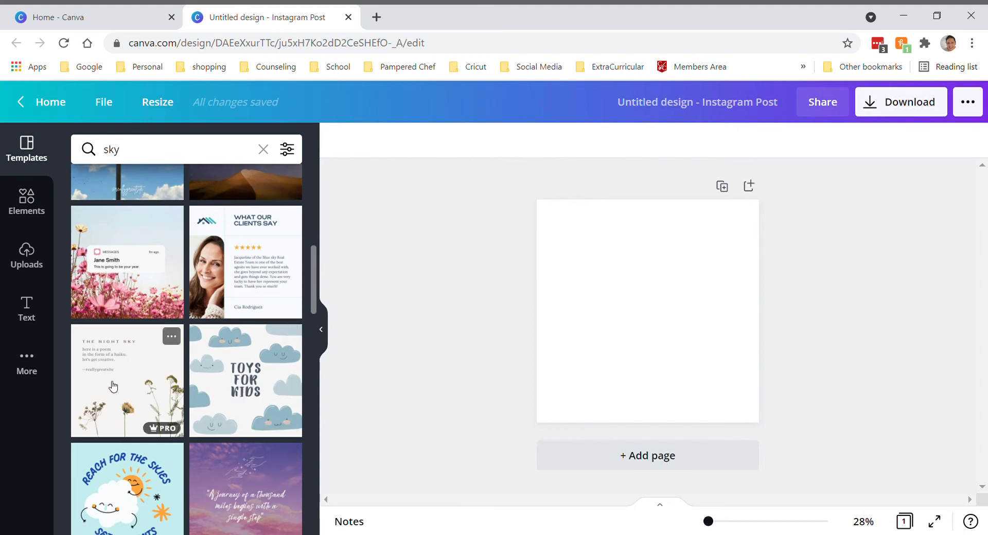
scroll(113, 387, "down", 3)
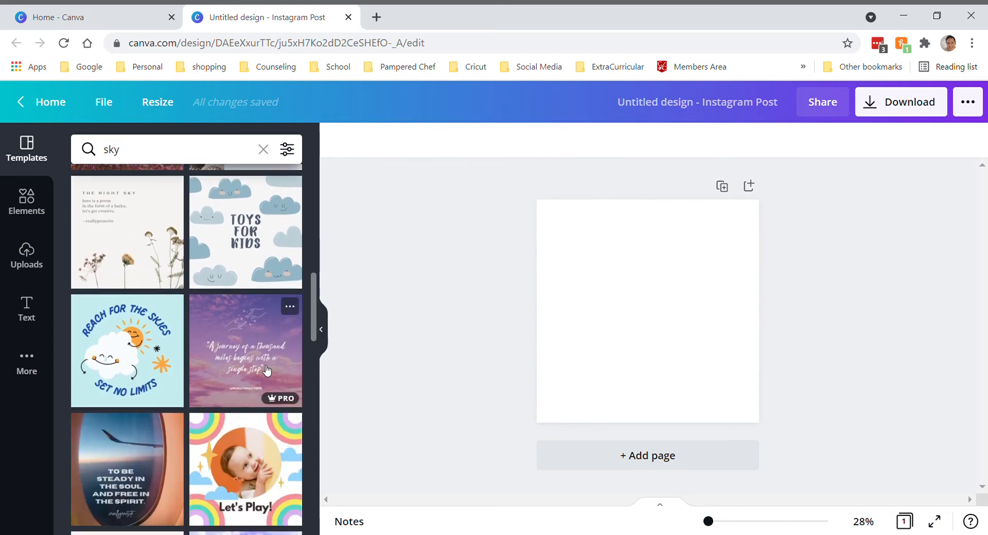
scroll(247, 340, "up", 2)
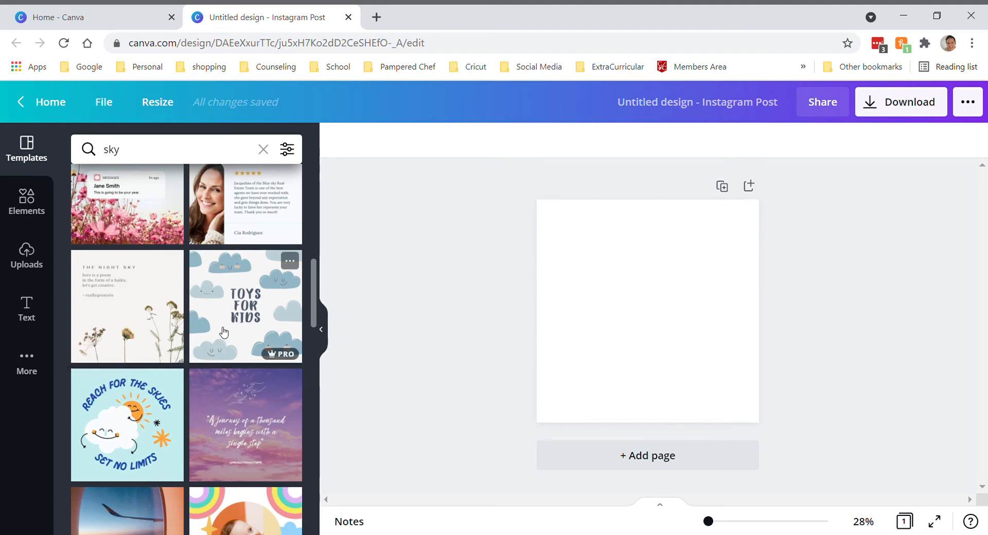
left_click(242, 321)
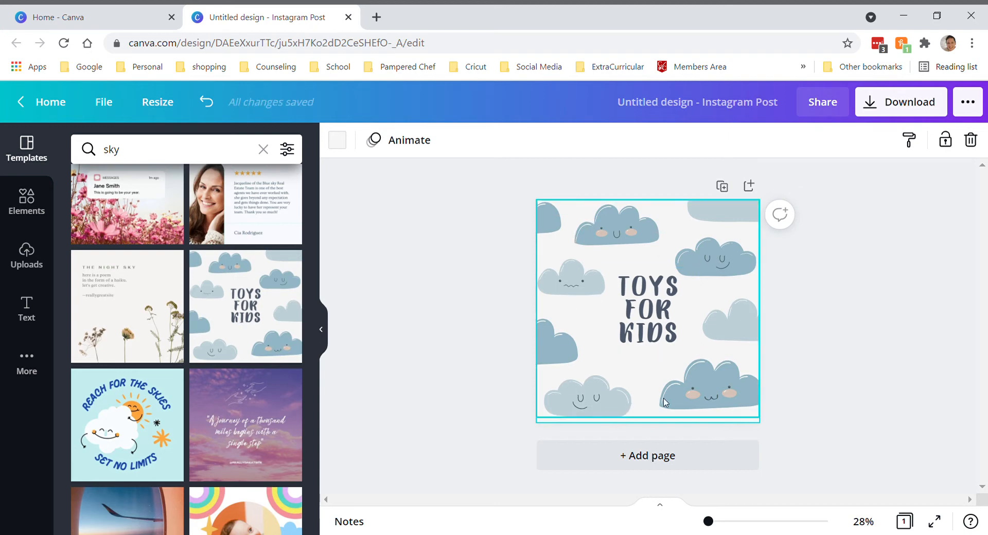
Delete the cloud illustration behind the text and undo the deletion
left_click(682, 393)
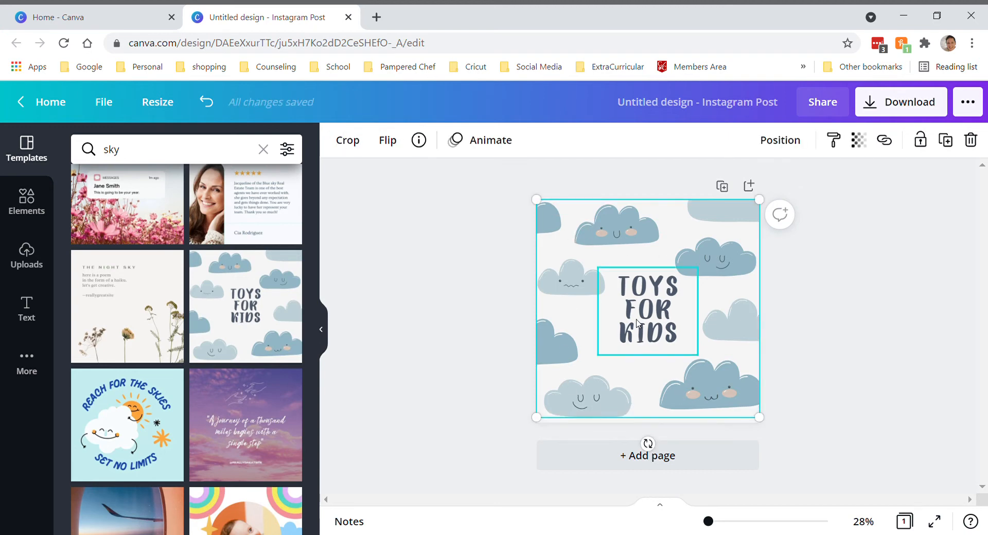
left_click(638, 336)
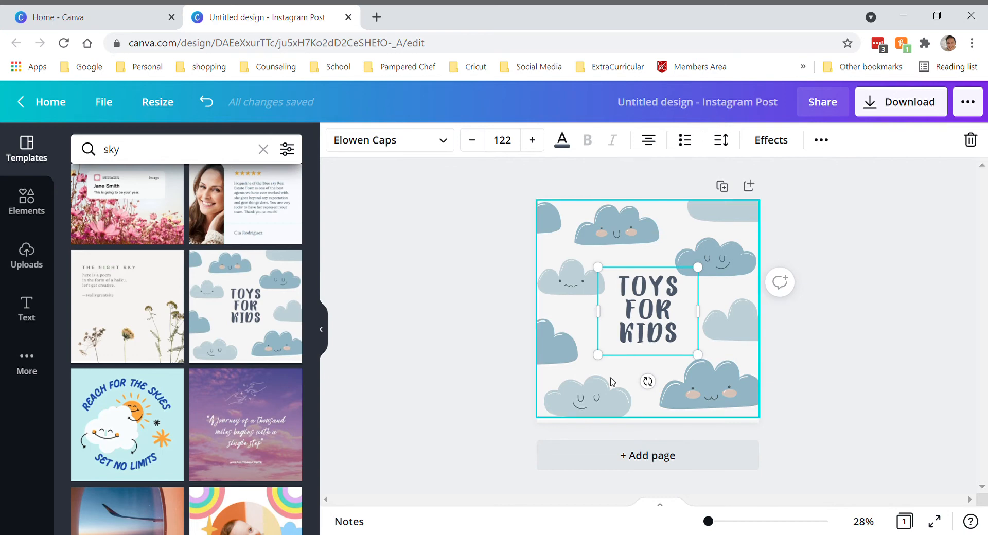
left_click(591, 404)
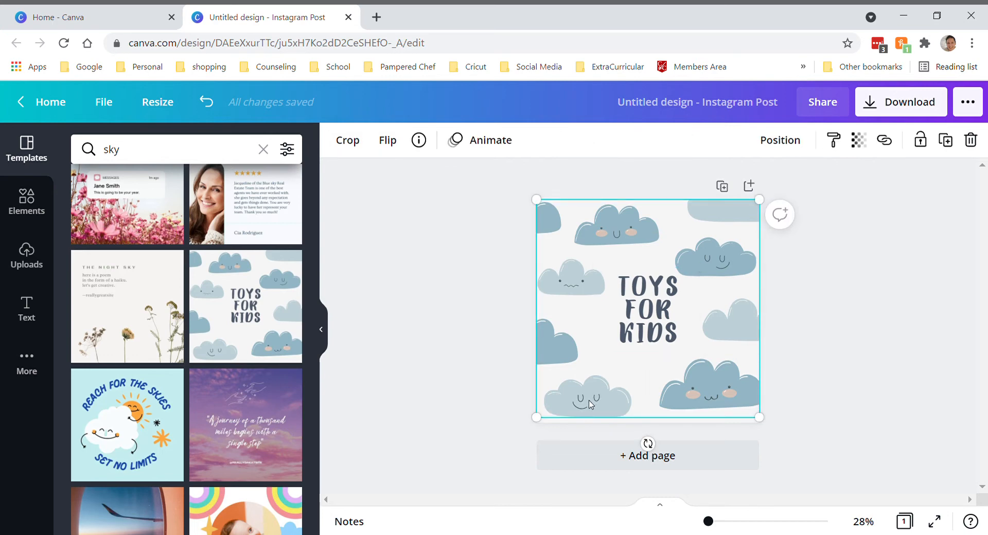
key("Delete")
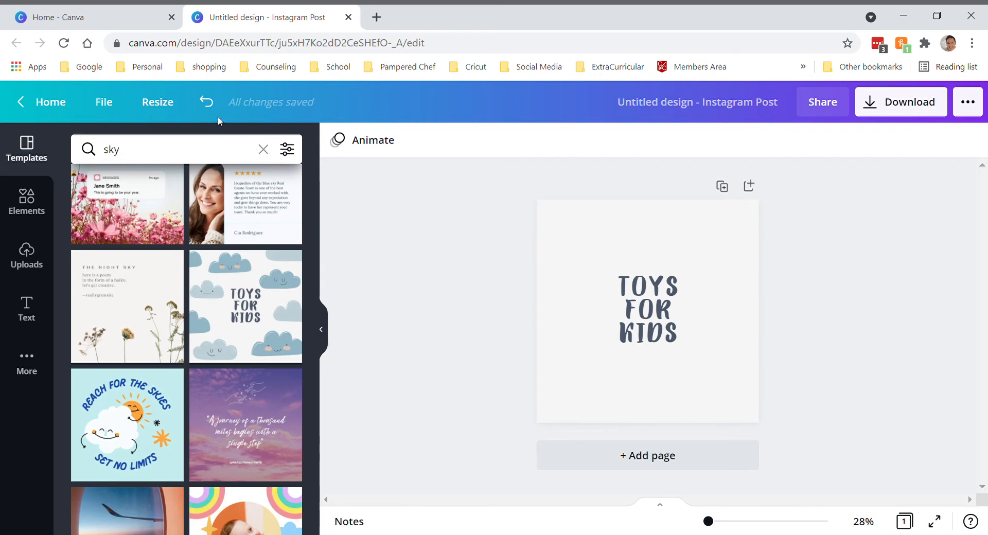
left_click(207, 106)
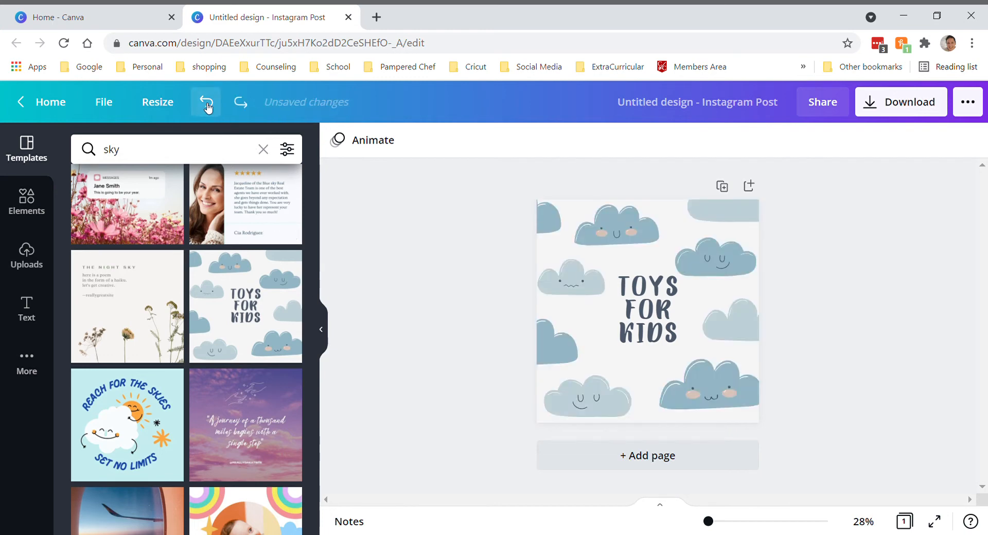
Replace the "TOYS FOR KIDS" text with "YOU ARE LOVED", one word per line, and remove the extra space after "ARE"
left_click(654, 342)
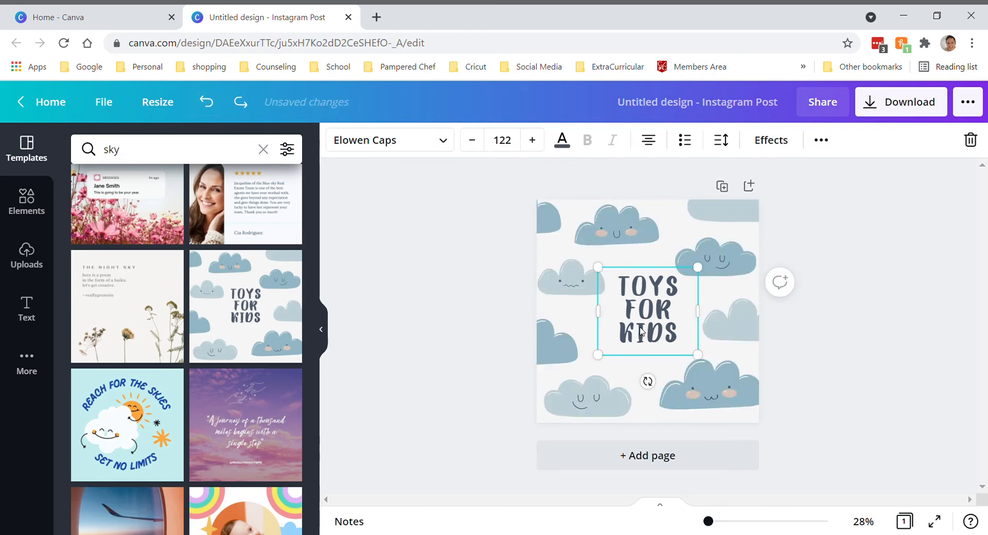
double_click(642, 331)
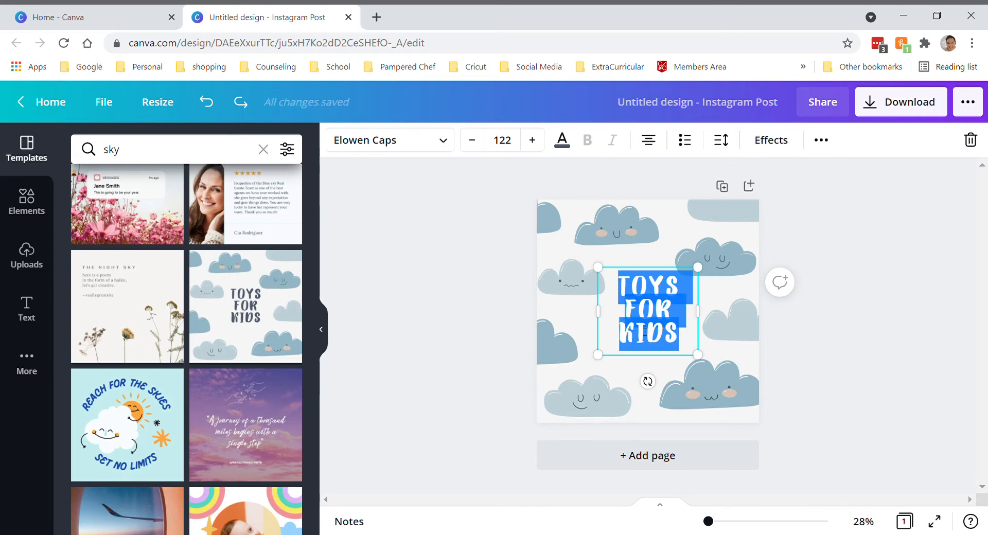
type("YOU")
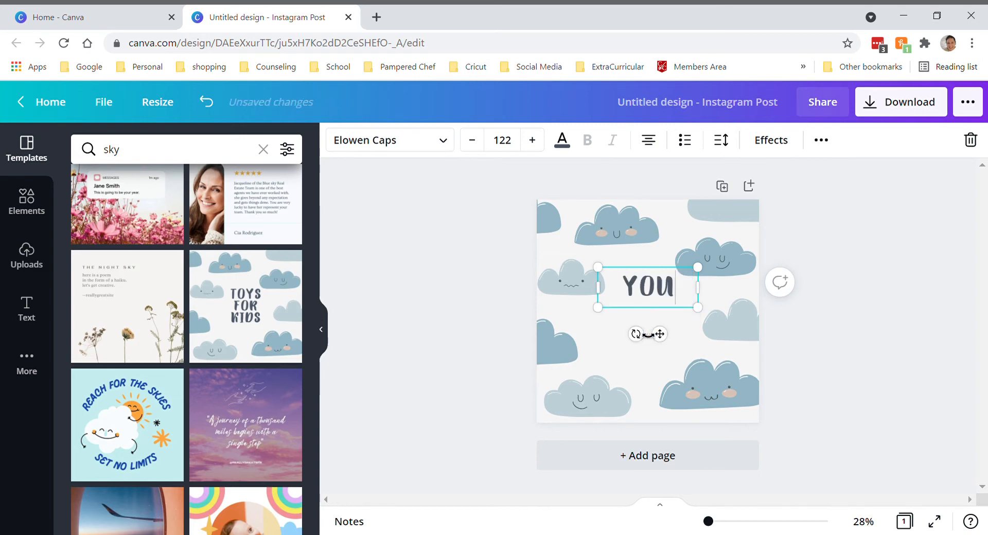
key("Return")
type("ARE")
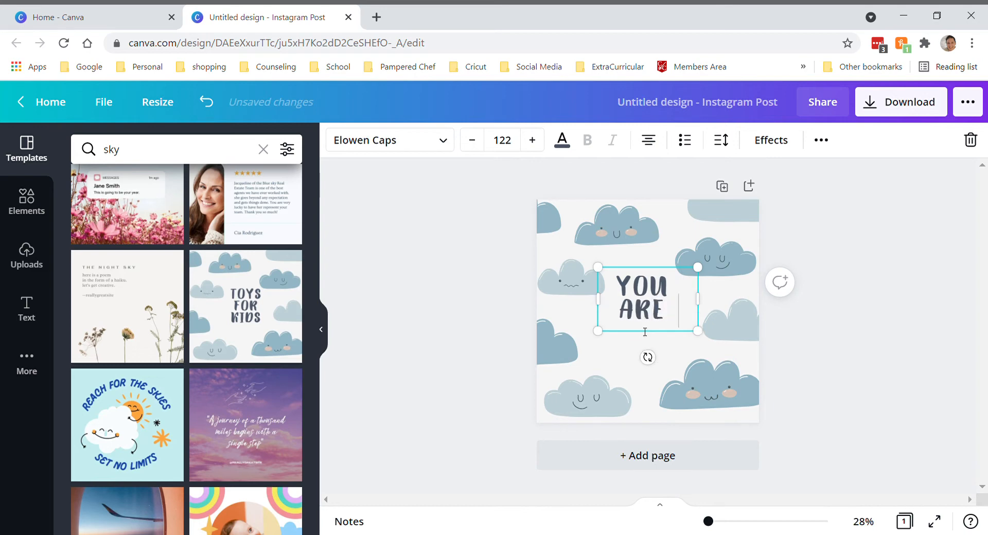
key("Return")
type("LOVED")
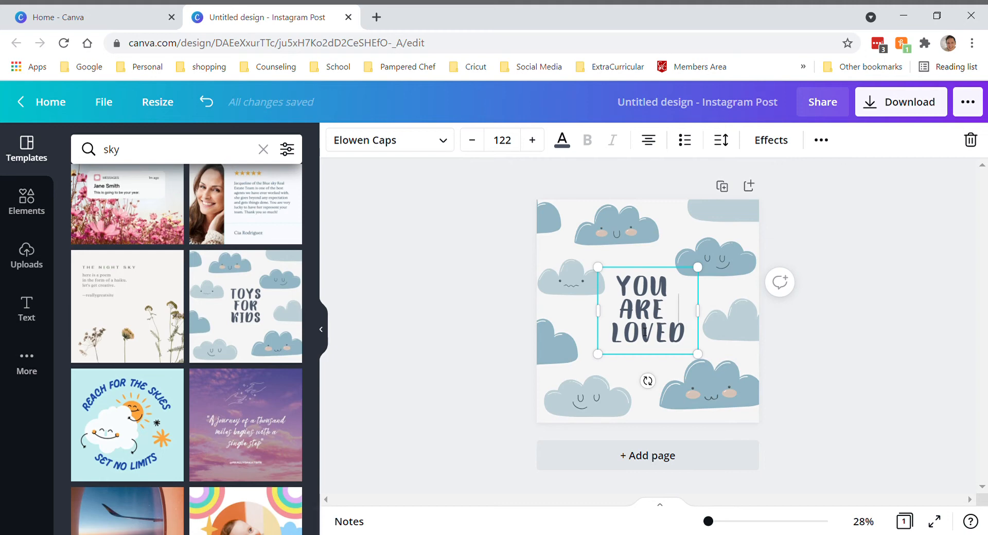
key("Up")
key("BackSpace")
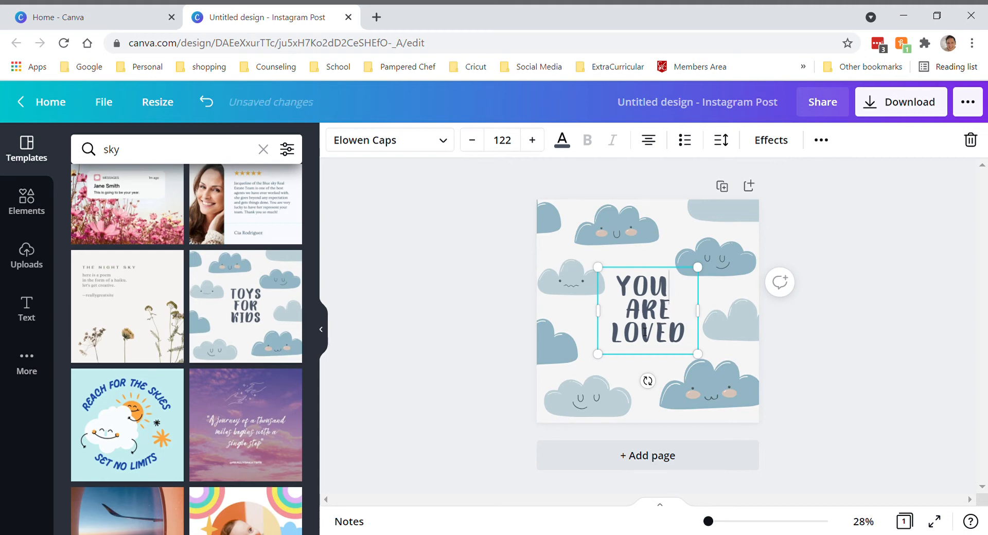
key("Up")
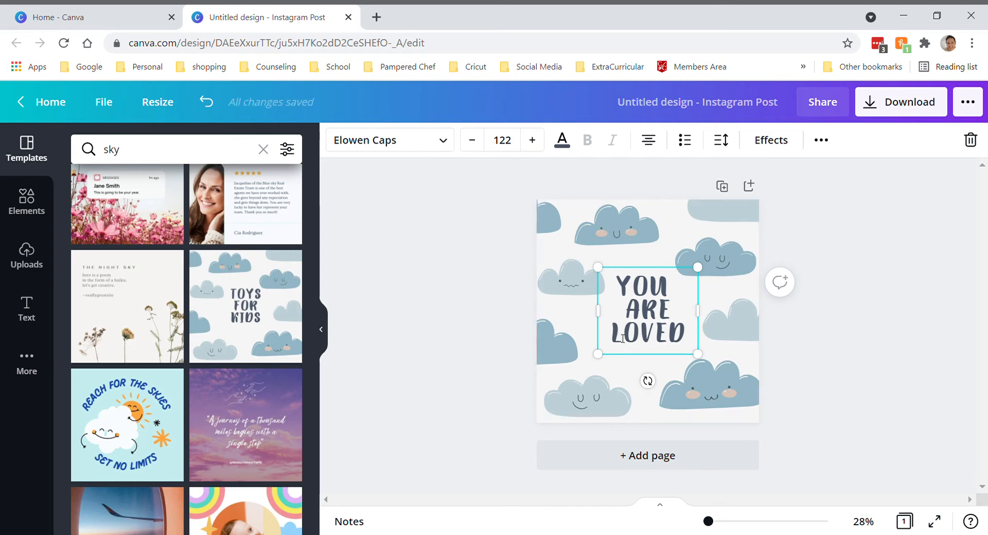
Apply the dark slate document colour to the whole "YOU ARE LOVED" text and leave text editing
left_click_drag(622, 288, 687, 336)
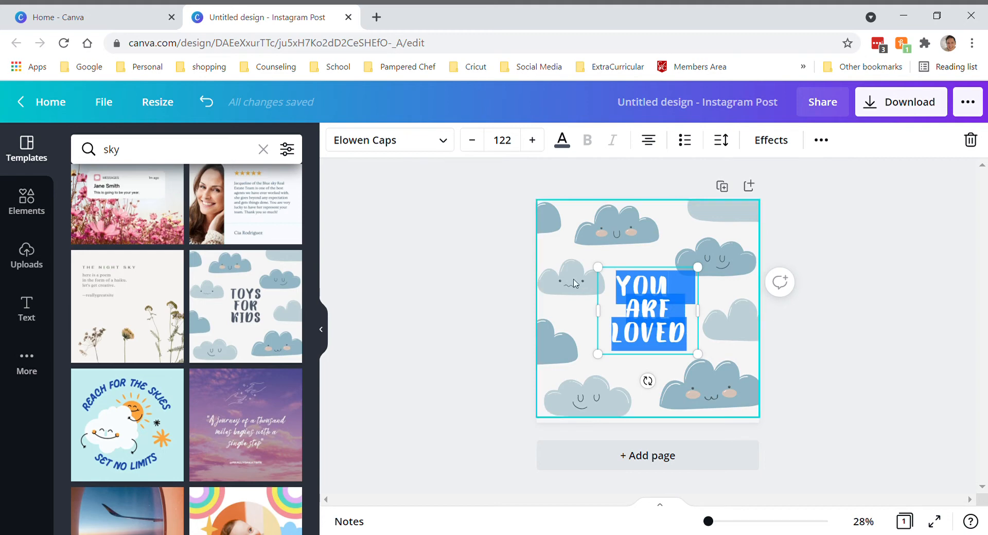
left_click(564, 144)
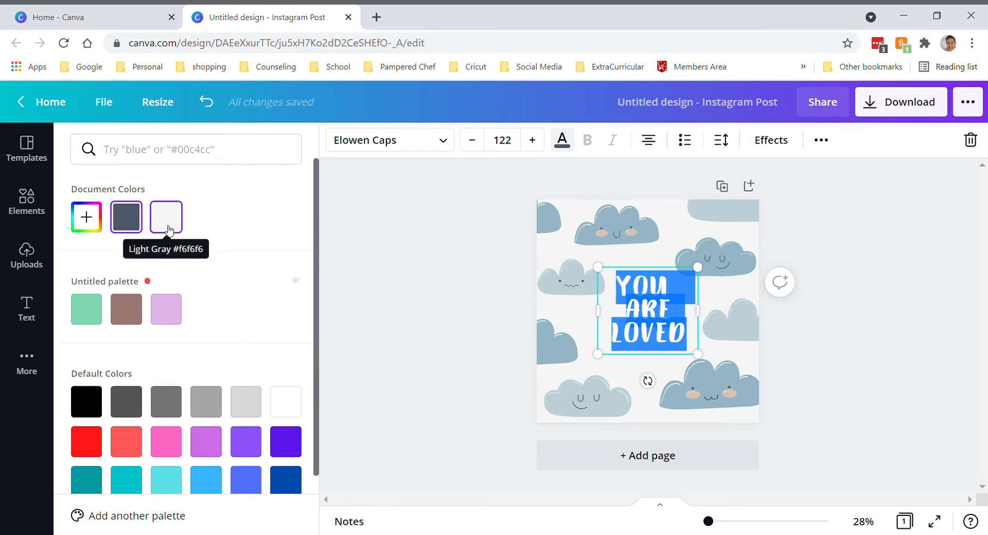
left_click(137, 226)
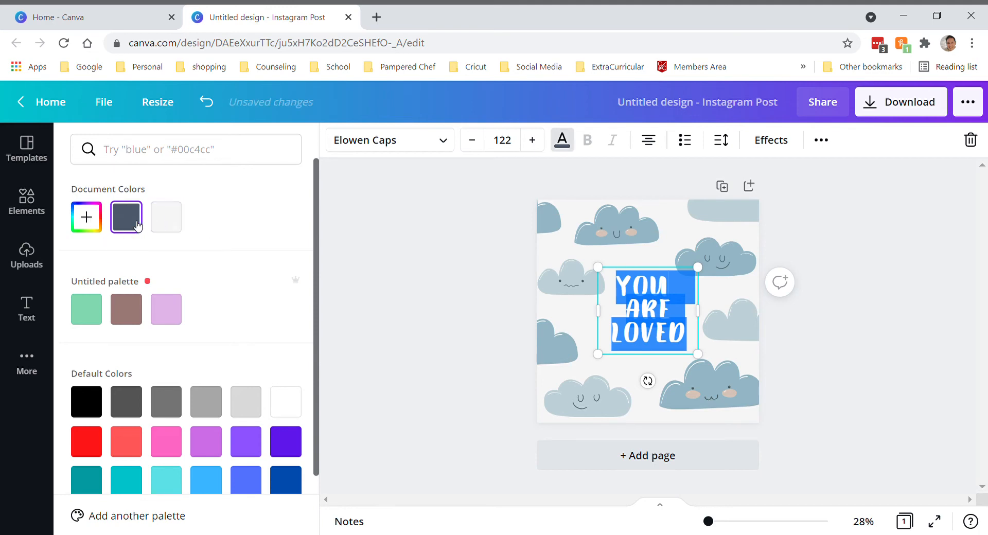
left_click(478, 289)
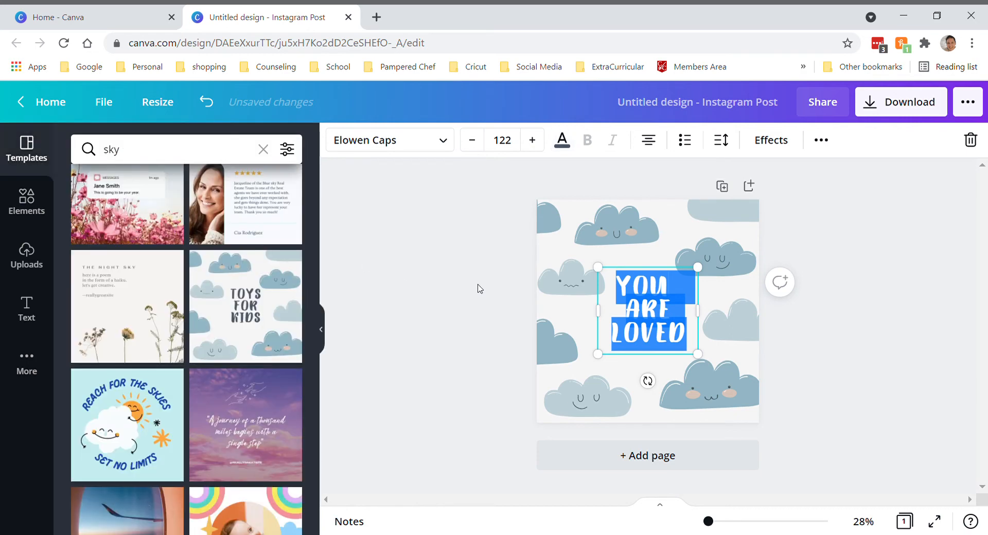
left_click(619, 308)
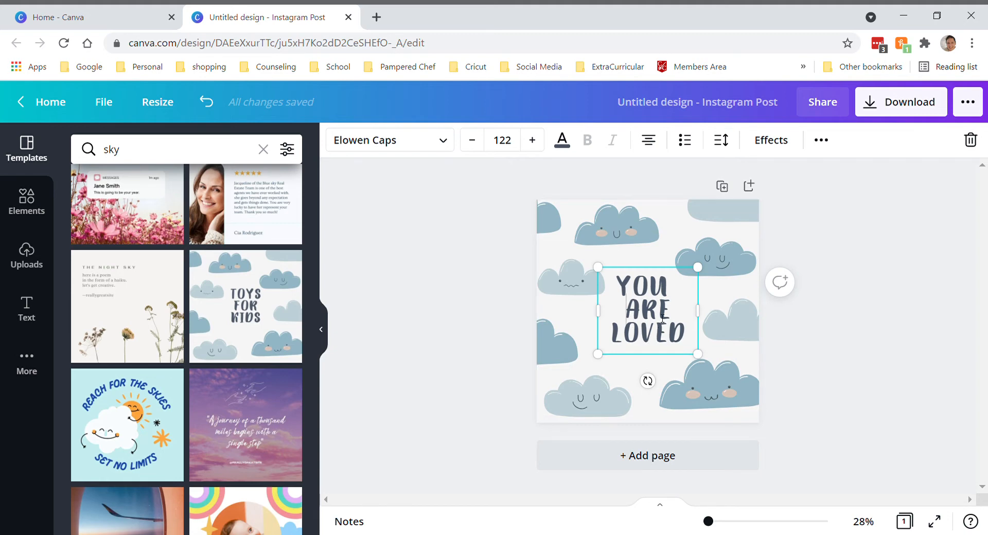
left_click(620, 373)
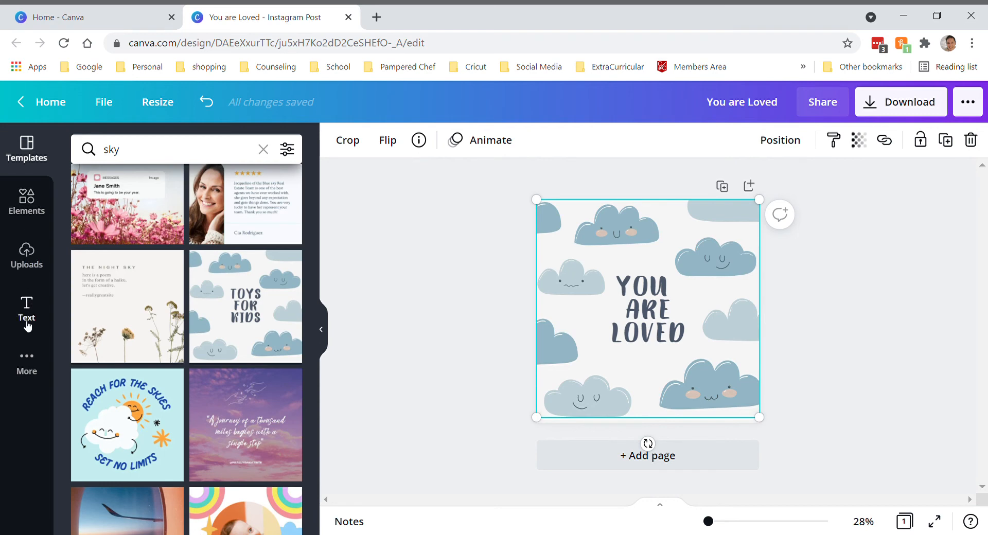
Look over the additional Canva apps and browse the recently used elements and the graphics, photos and videos on offer
left_click(27, 364)
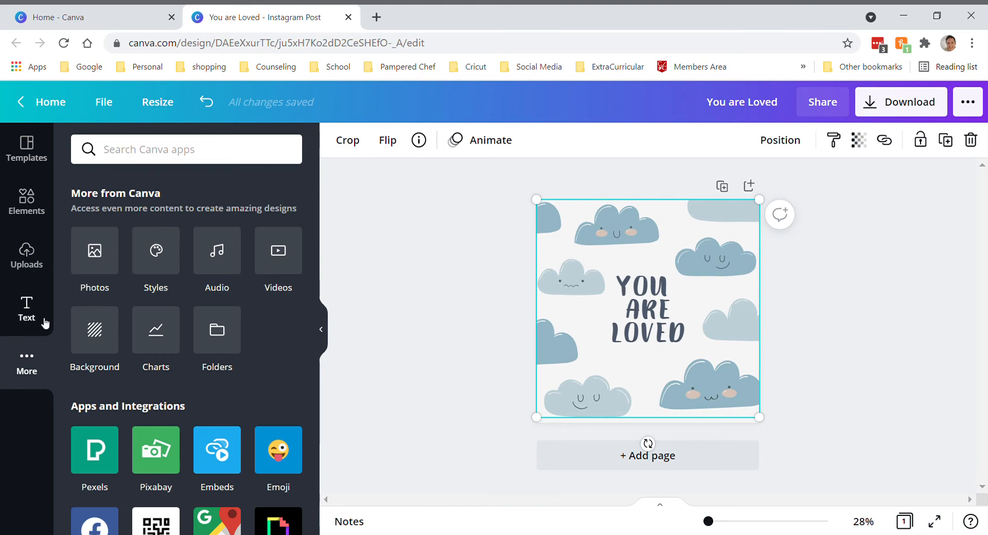
left_click(23, 212)
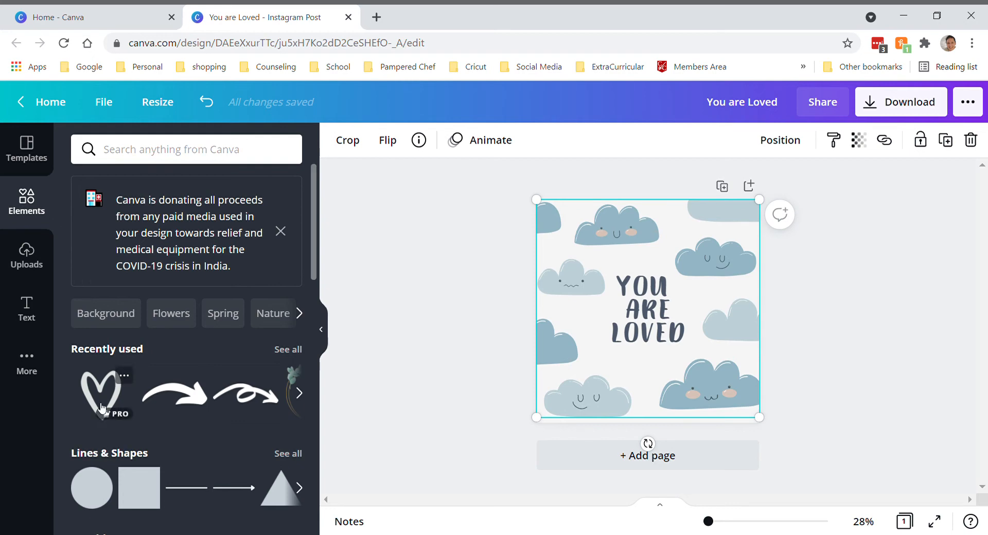
left_click(301, 395)
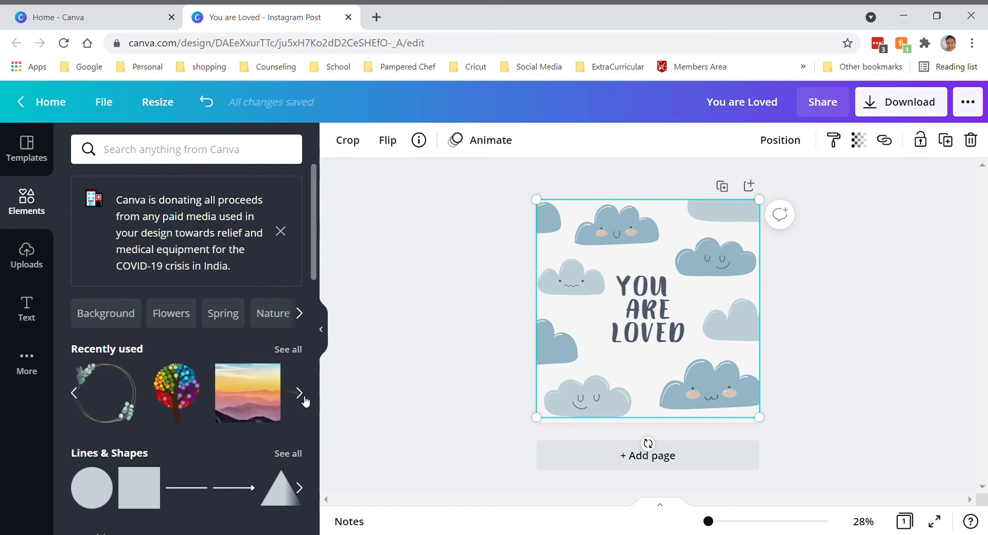
left_click(304, 400)
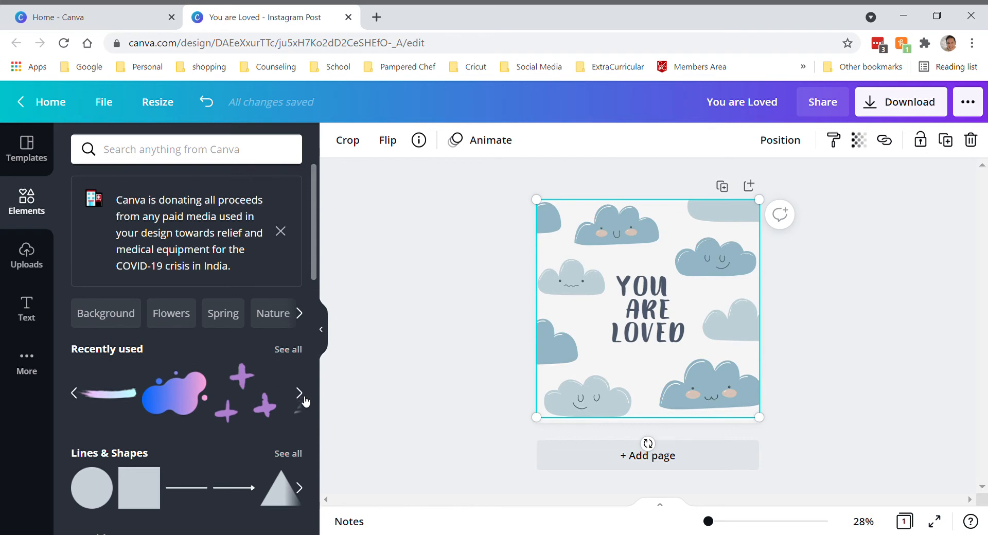
left_click(305, 401)
left_click(305, 401)
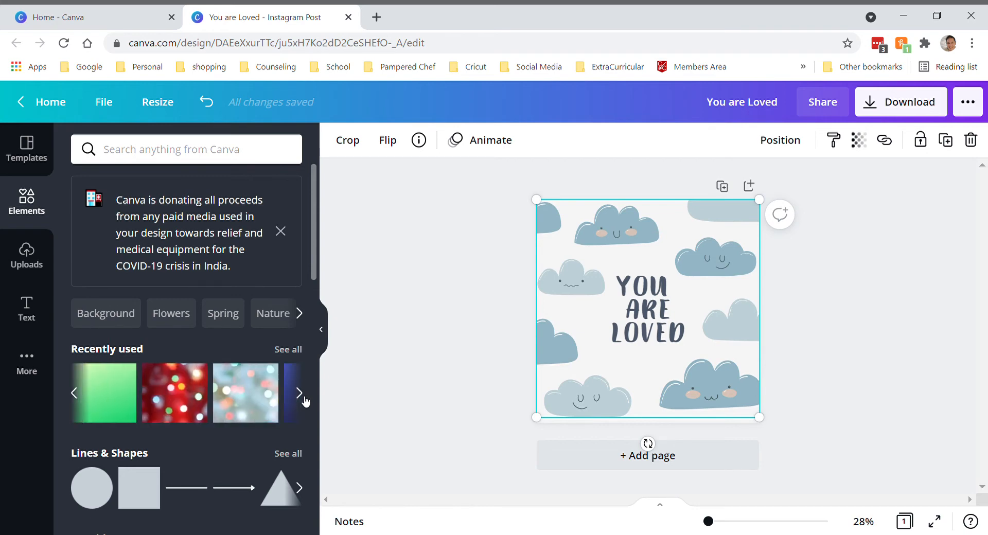
scroll(101, 476, "down", 3)
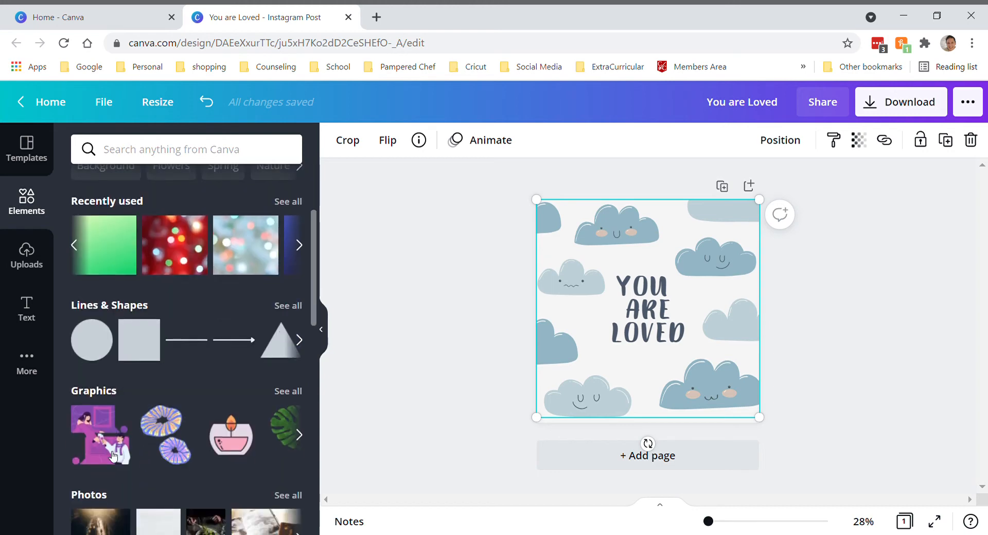
scroll(109, 454, "down", 3)
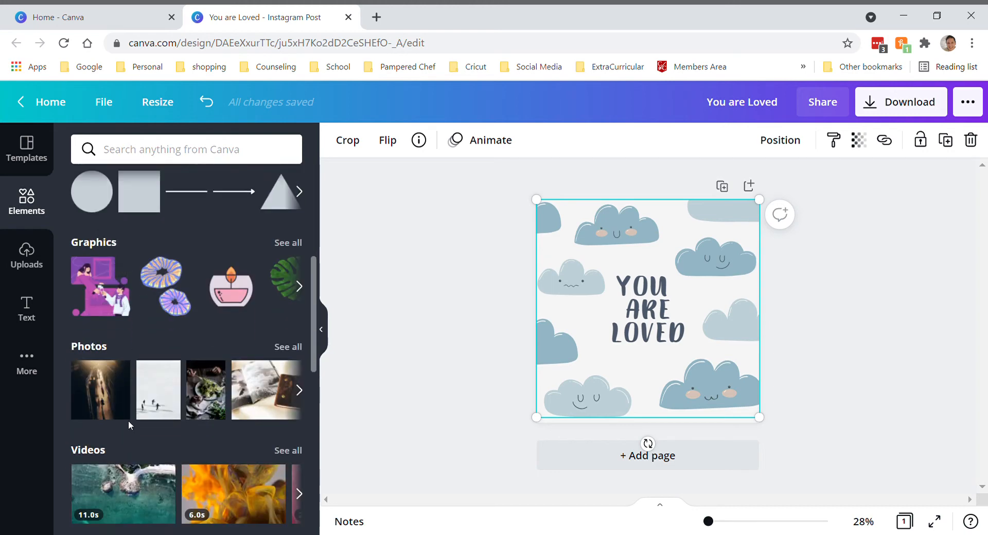
left_click(300, 287)
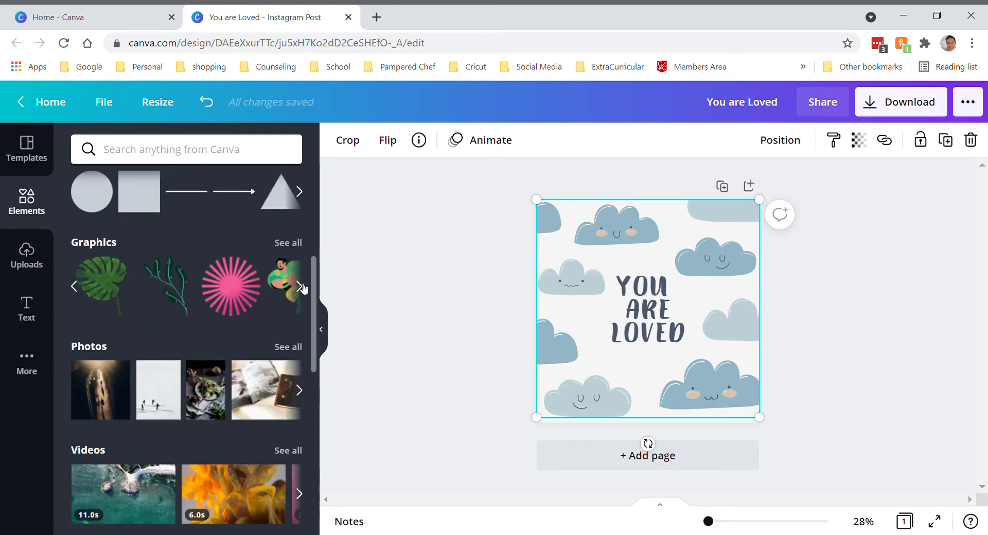
Search the elements for "clouds", browse the resulting graphics, photos and videos, and clear the search
left_click(206, 156)
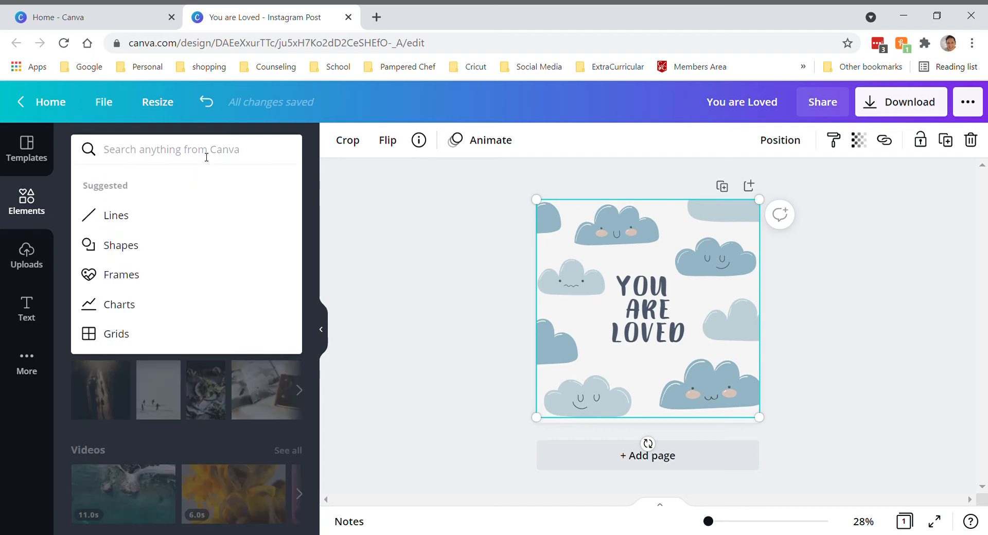
type("clouds")
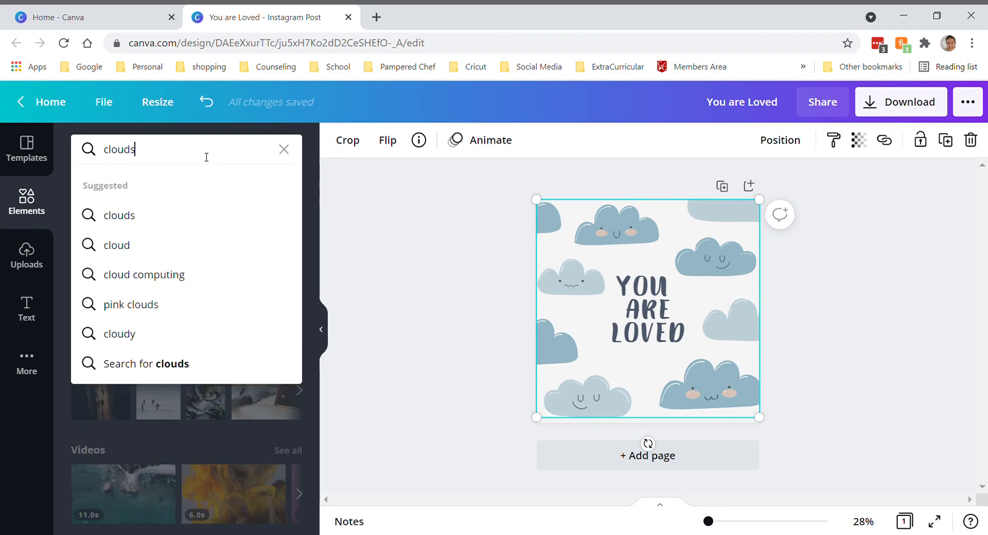
key("Return")
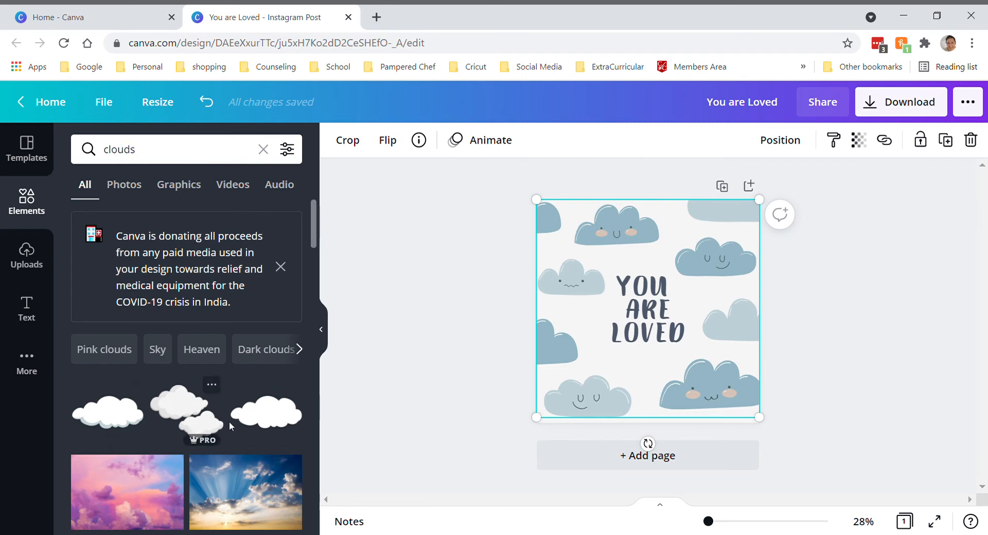
scroll(230, 422, "down", 4)
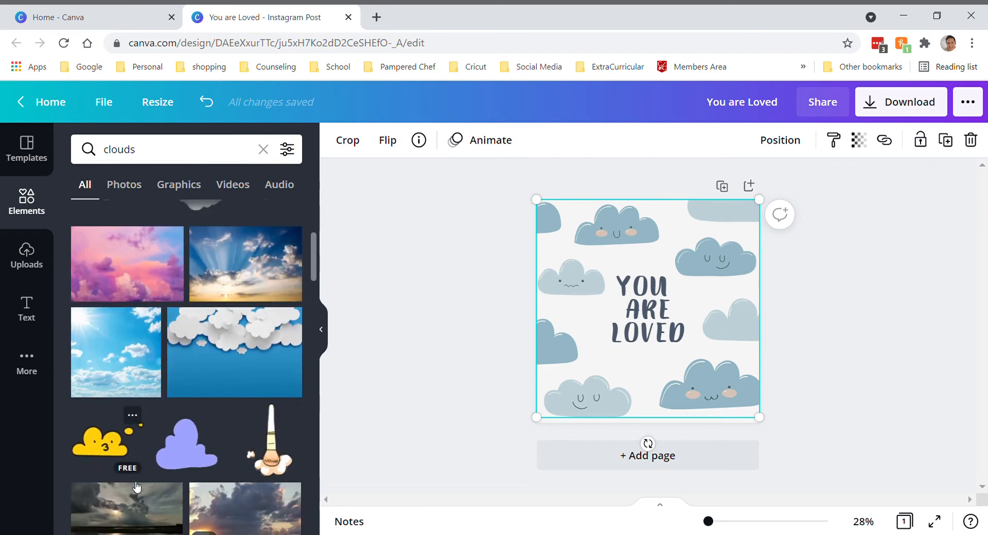
scroll(86, 245, "down", 4)
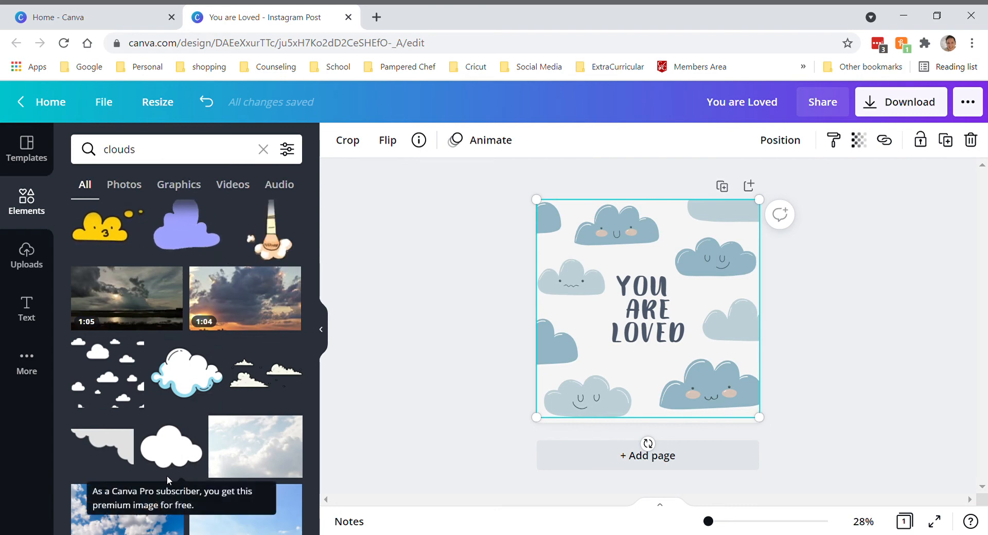
scroll(100, 442, "down", 3)
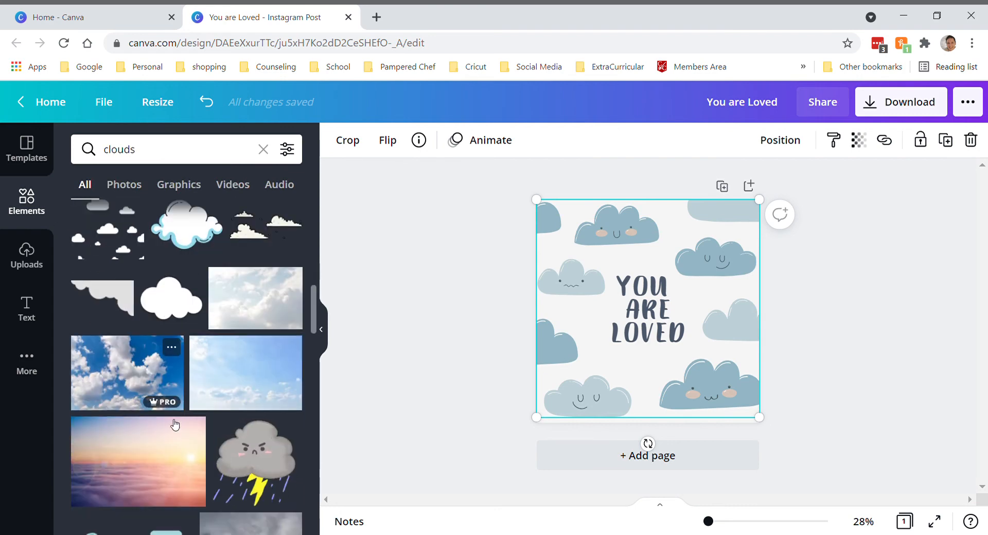
scroll(154, 469, "down", 2)
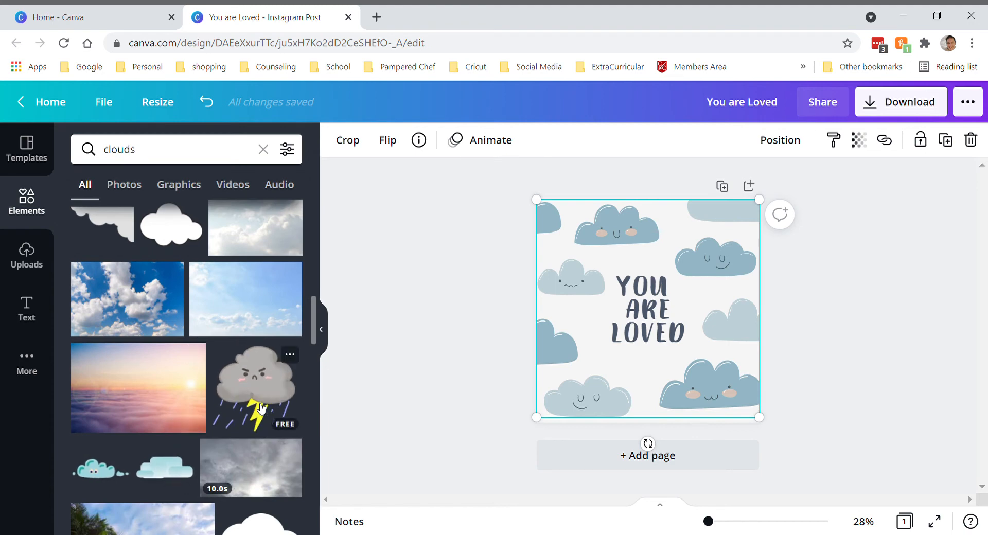
scroll(172, 421, "down", 1)
scroll(172, 421, "down", 3)
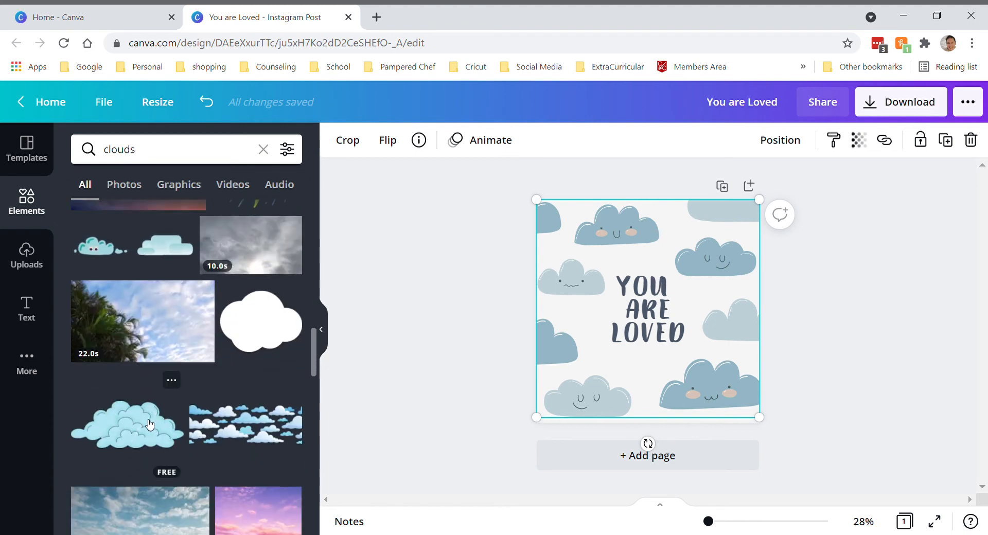
scroll(149, 426, "down", 5)
scroll(143, 428, "down", 2)
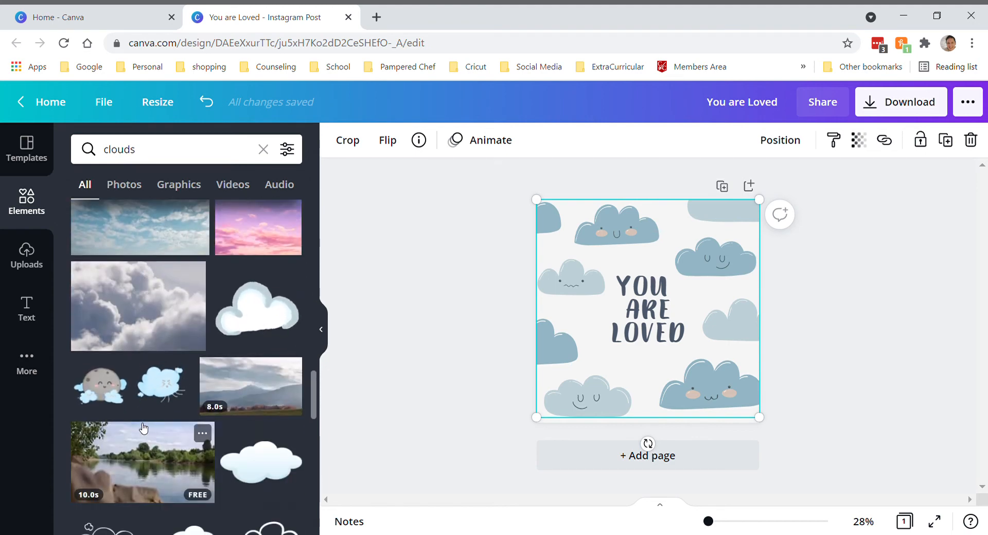
scroll(139, 427, "down", 5)
scroll(138, 424, "up", 15)
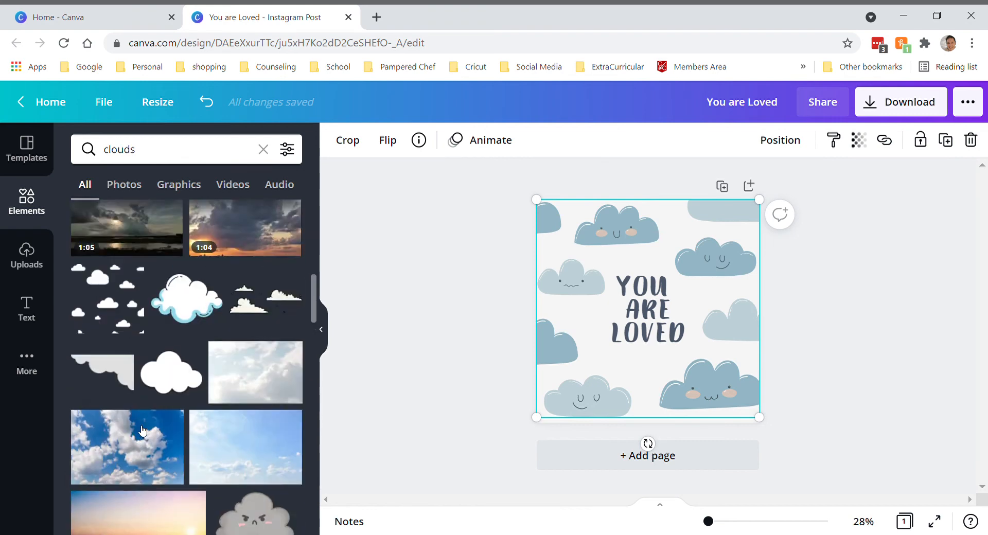
left_click(263, 149)
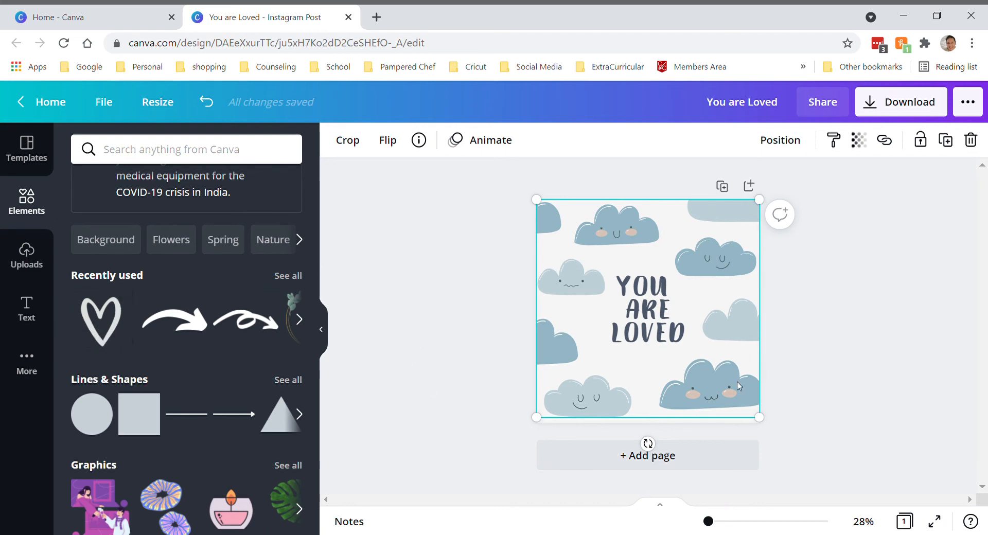
Add the recently used hand-drawn heart, shrink it, tilt it counterclockwise and place it to the left of the "YOU ARE LOVED" text
left_click(108, 327)
mouse_move(112, 343)
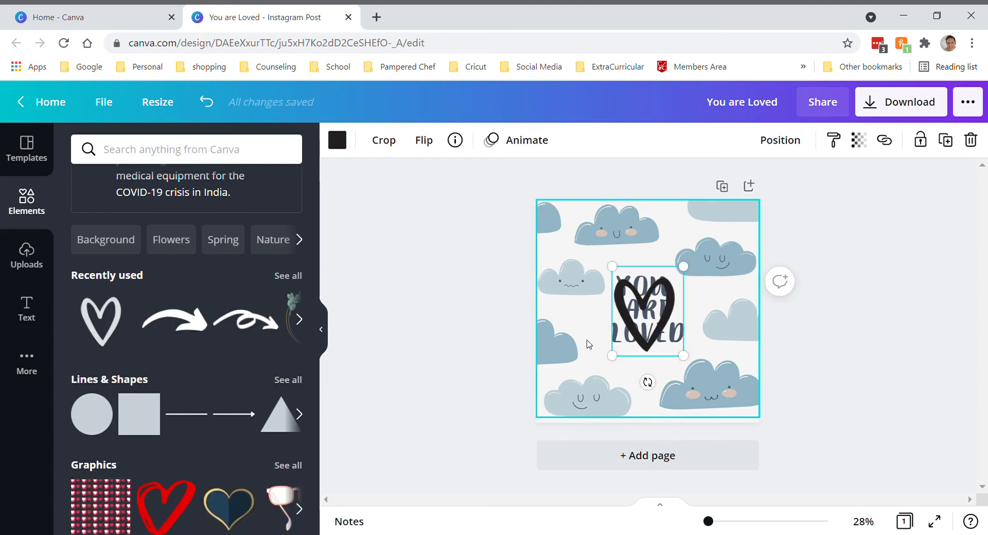
left_click_drag(687, 360, 613, 383)
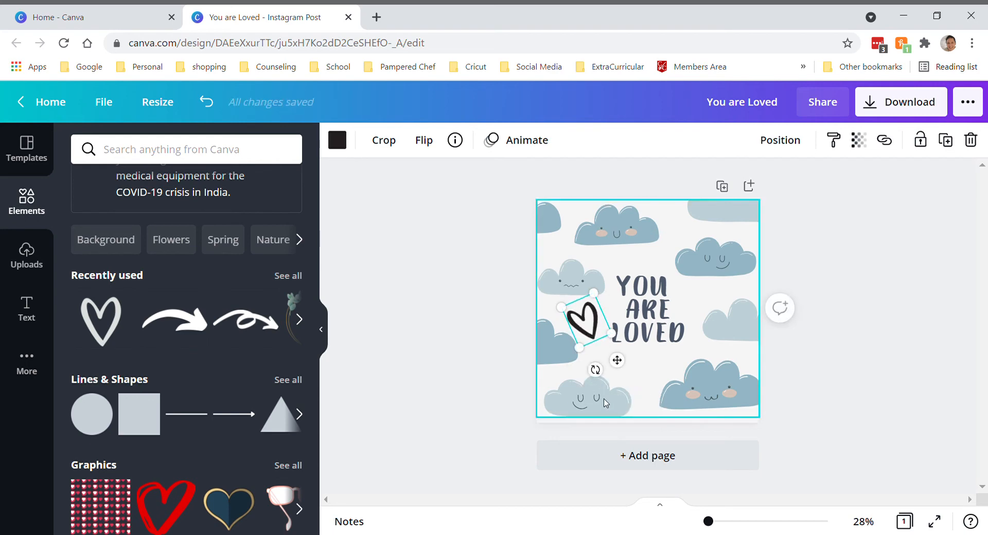
left_click(503, 373)
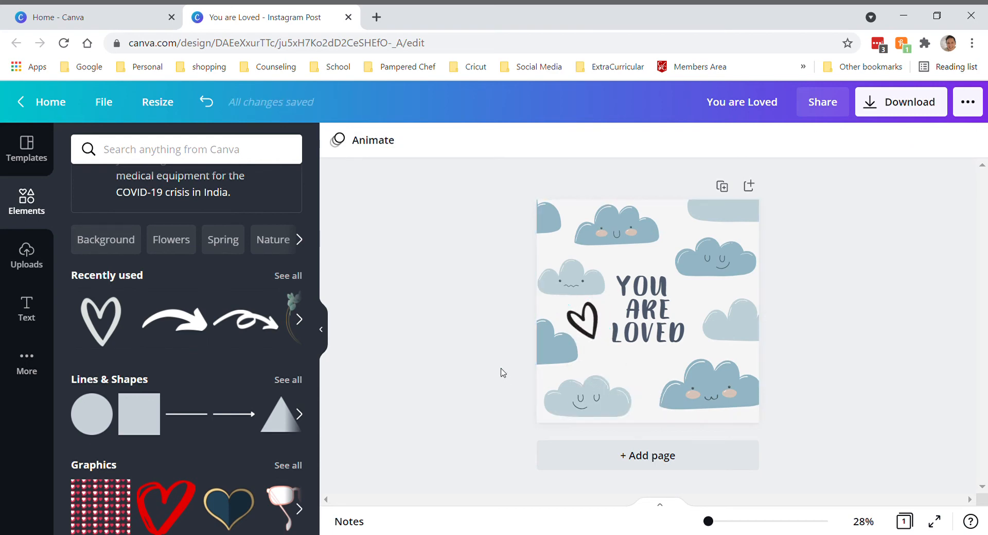
Add a second hand-drawn heart, tilt it clockwise and place it to the right of the word "YOU"
left_click(594, 322)
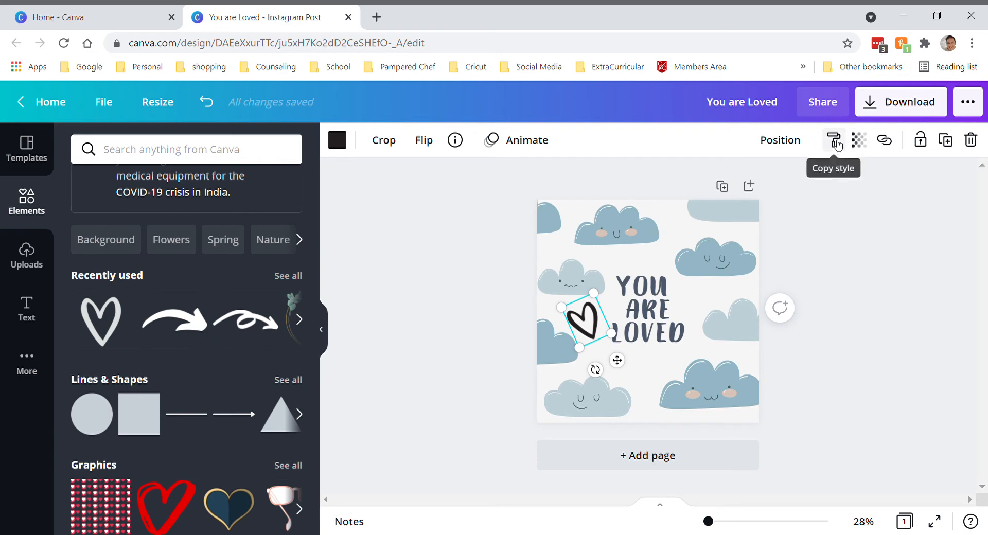
left_click(96, 317)
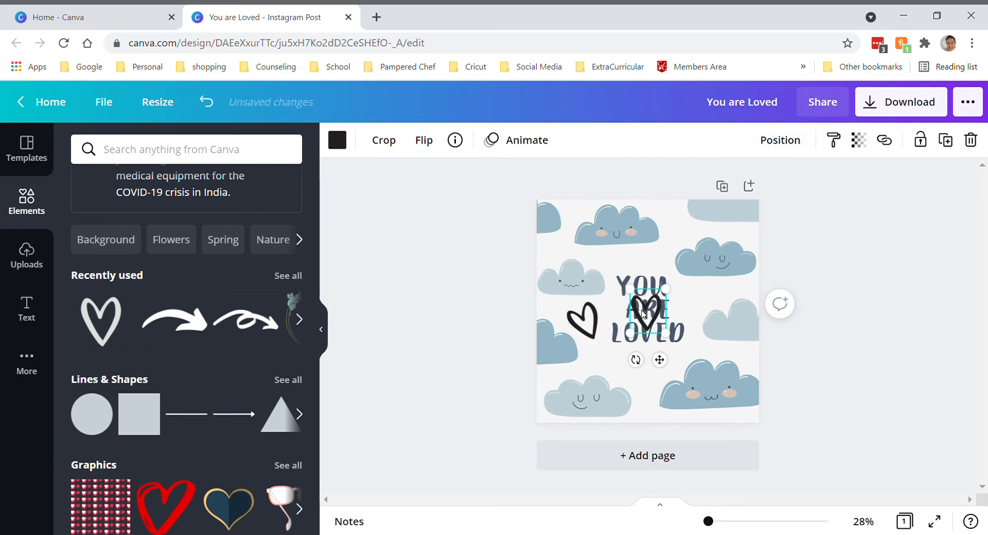
left_click_drag(643, 313, 704, 312)
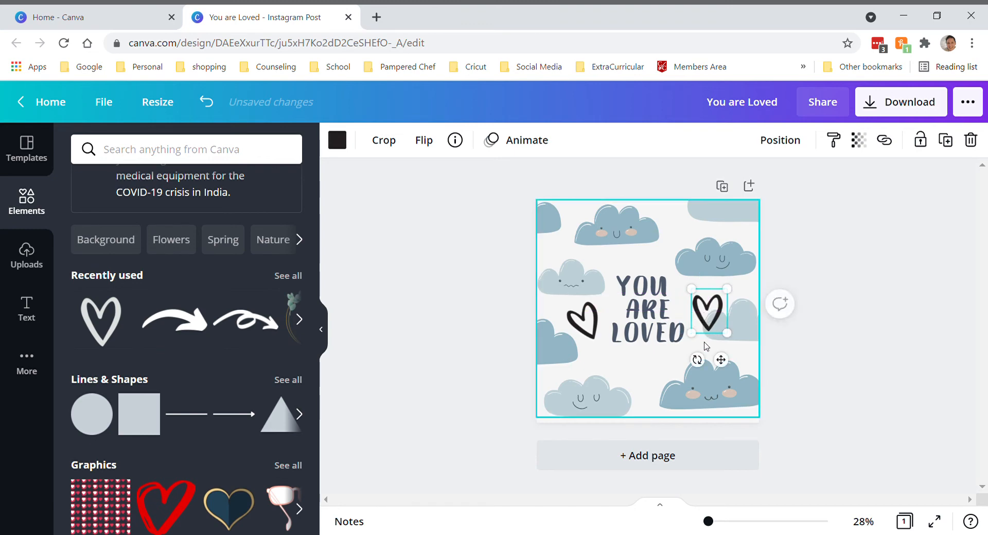
mouse_move(696, 359)
left_mouse_down()
mouse_move(686, 371)
mouse_move(674, 356)
mouse_move(693, 355)
left_mouse_up()
left_click(676, 364)
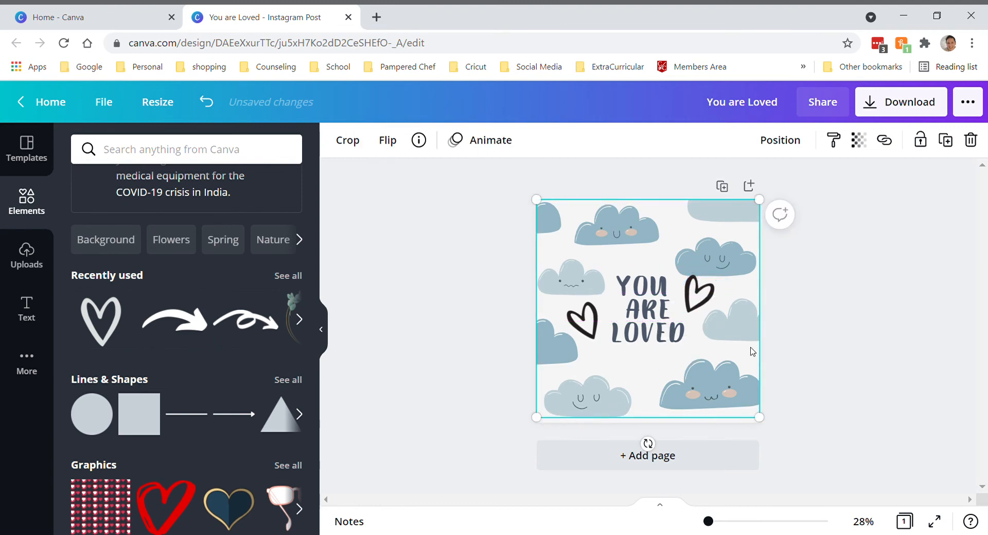
left_click(808, 323)
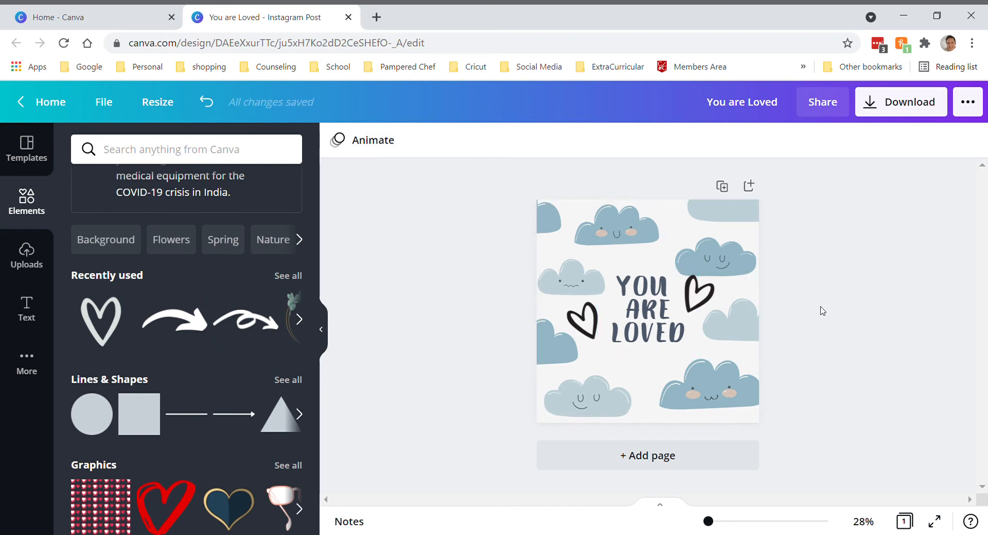
Download the design as a JPG, dismiss the download dialog, and view the downloaded "You are Loved.jpg" before returning to the editor
left_click(932, 116)
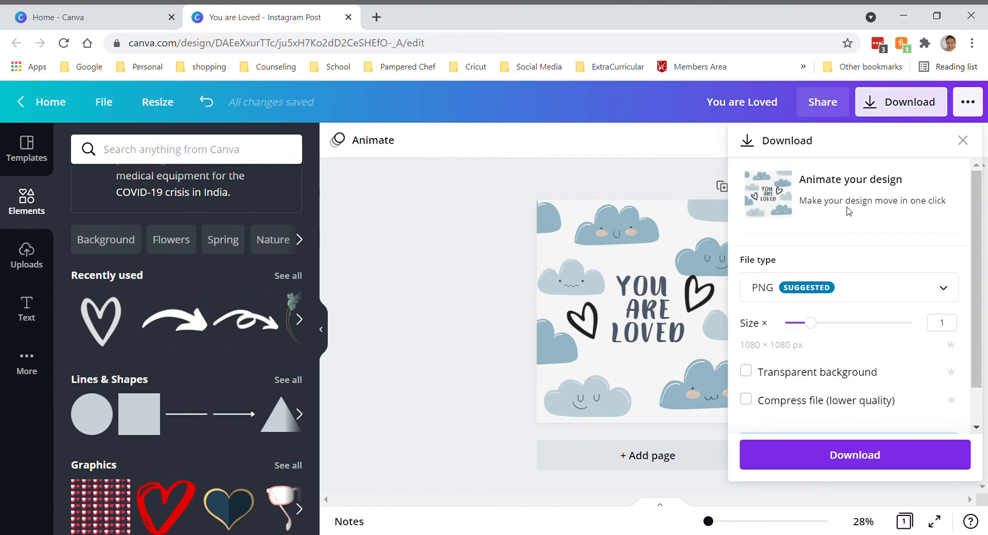
left_click(790, 297)
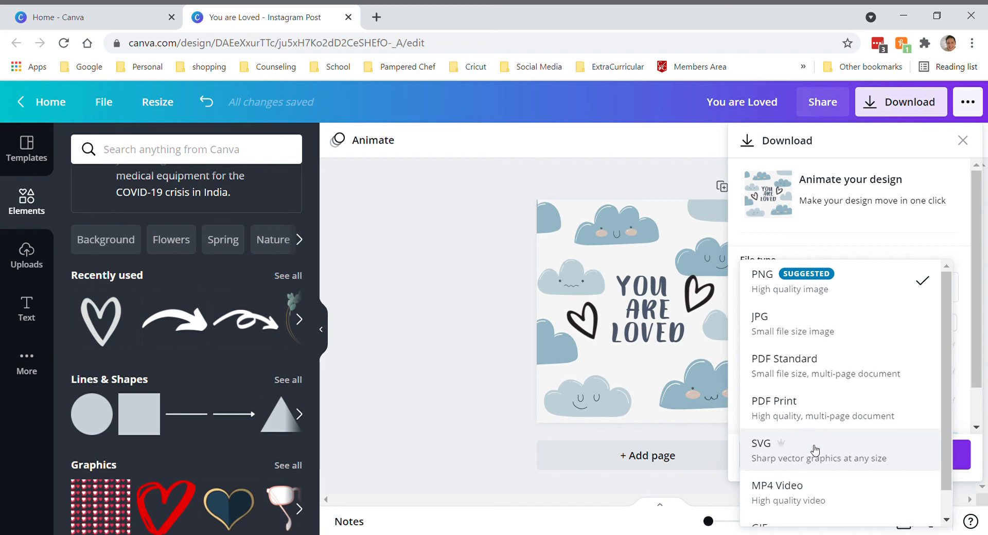
scroll(812, 453, "down", 1)
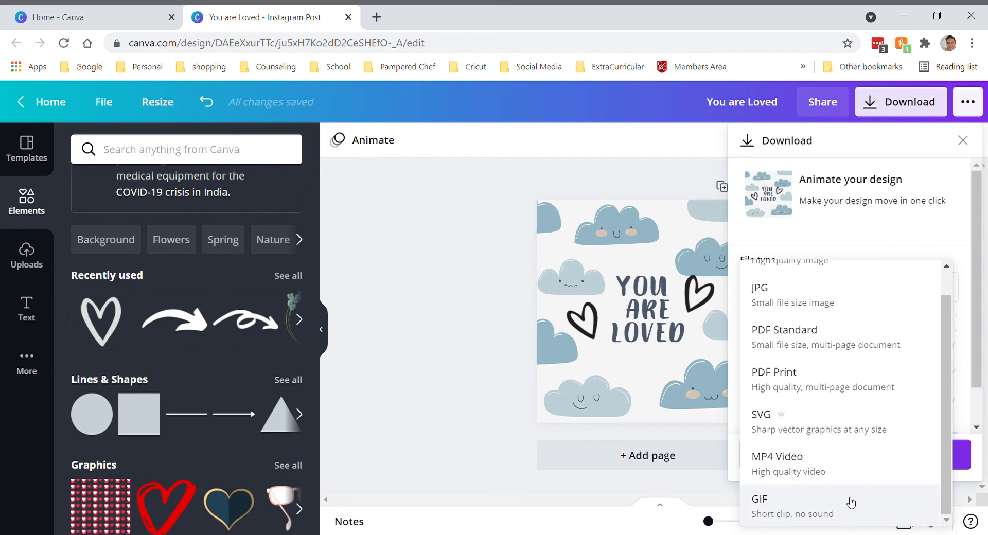
scroll(825, 486, "up", 1)
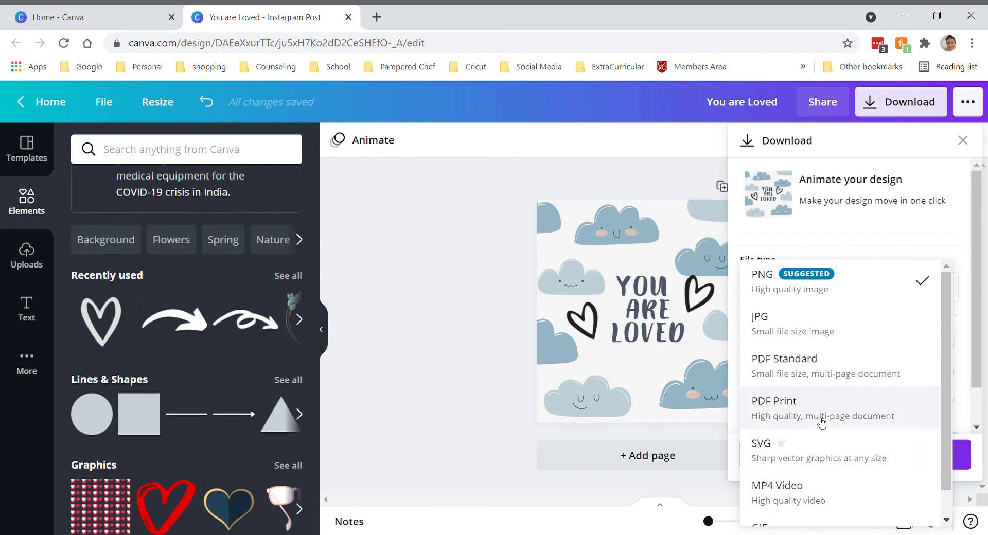
left_click(798, 327)
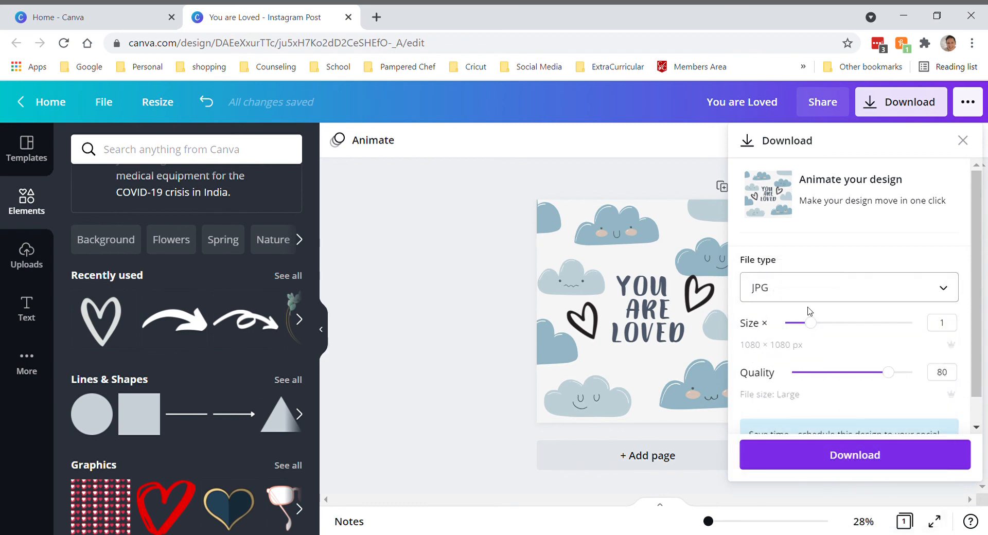
left_click(855, 450)
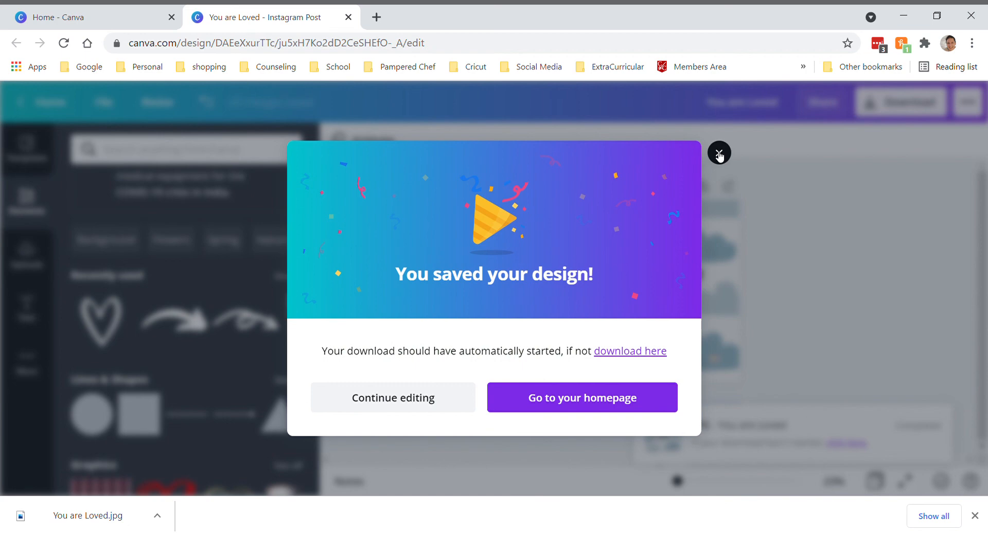
left_click(719, 154)
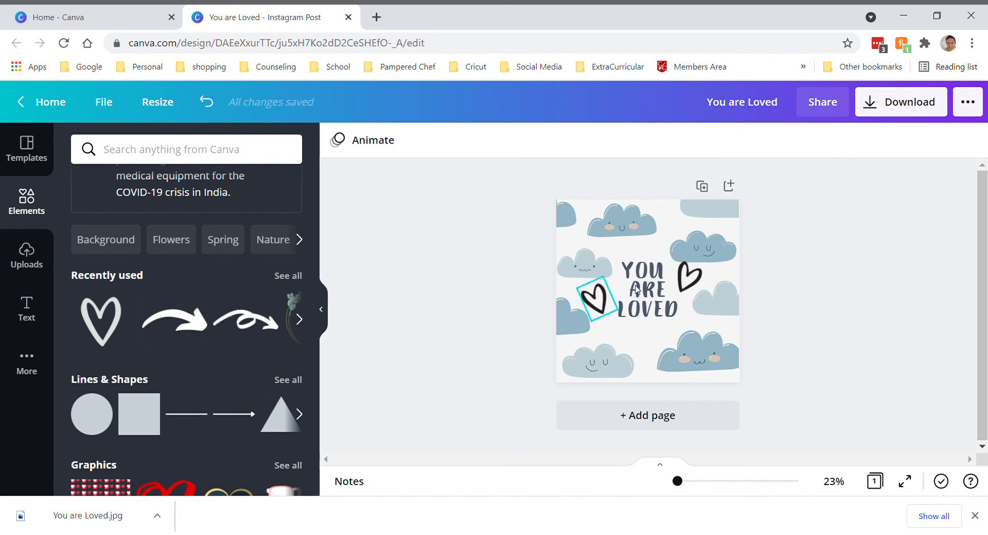
left_click(118, 520)
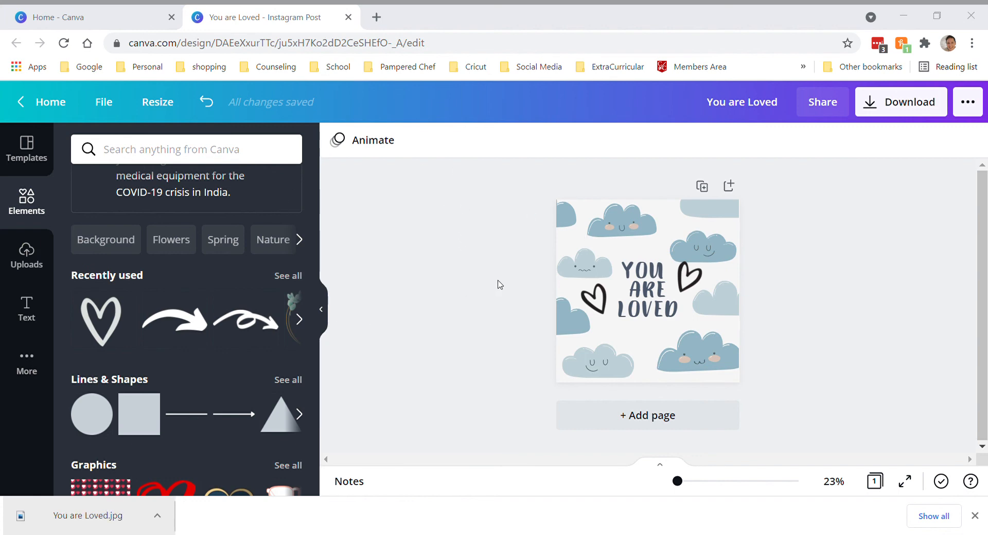
left_click(672, 128)
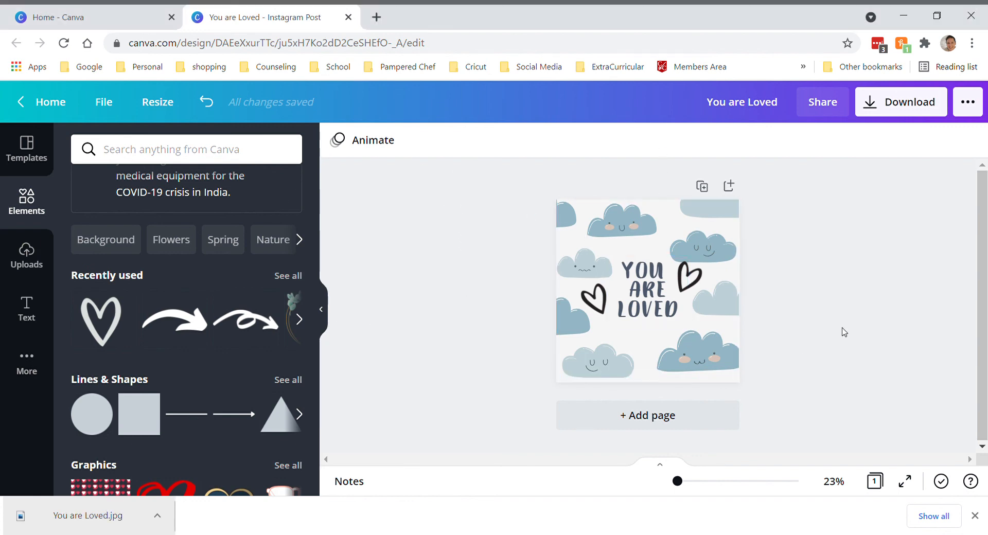
Look over the design's publishing, sharing and scheduling options, close them and glance through more of the available shapes
left_click(970, 111)
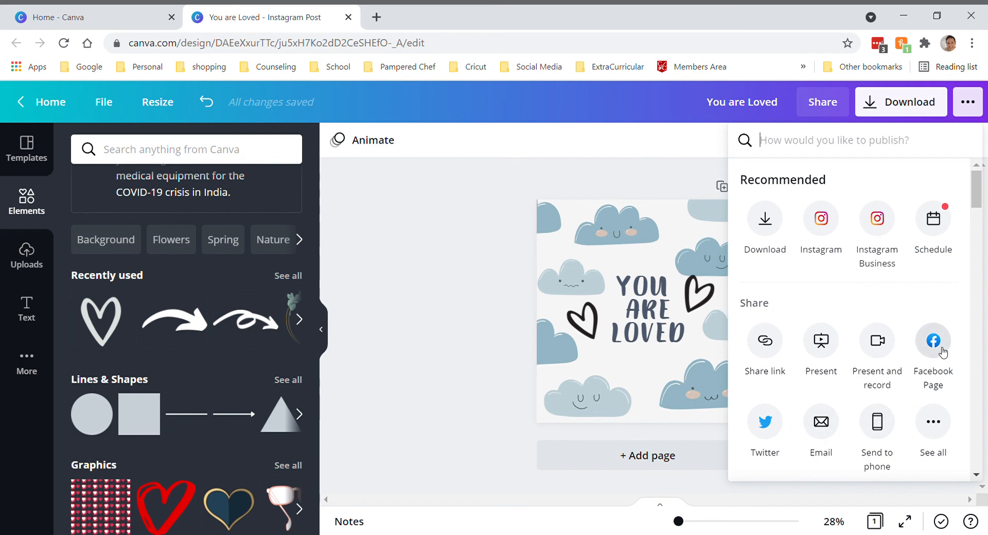
scroll(920, 352, "down", 3)
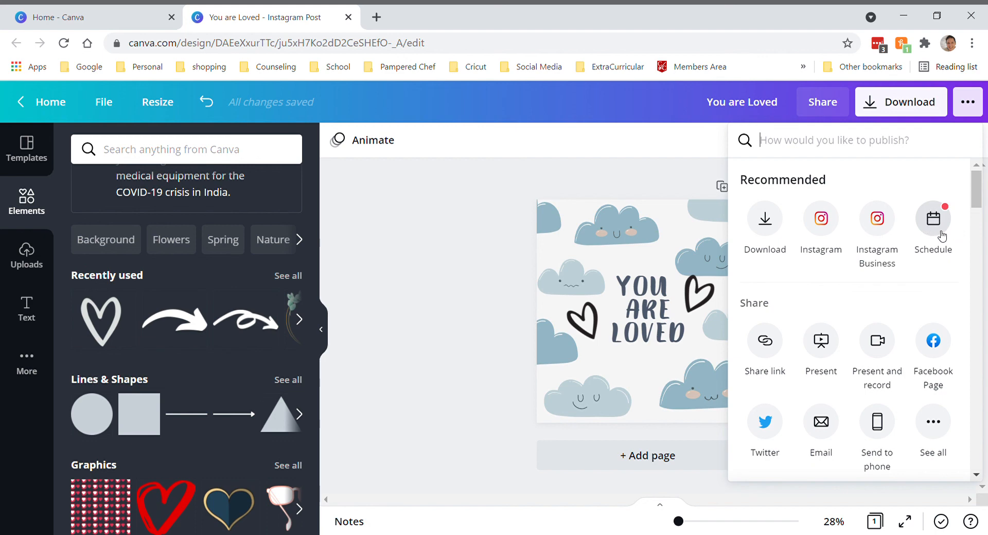
left_click(497, 329)
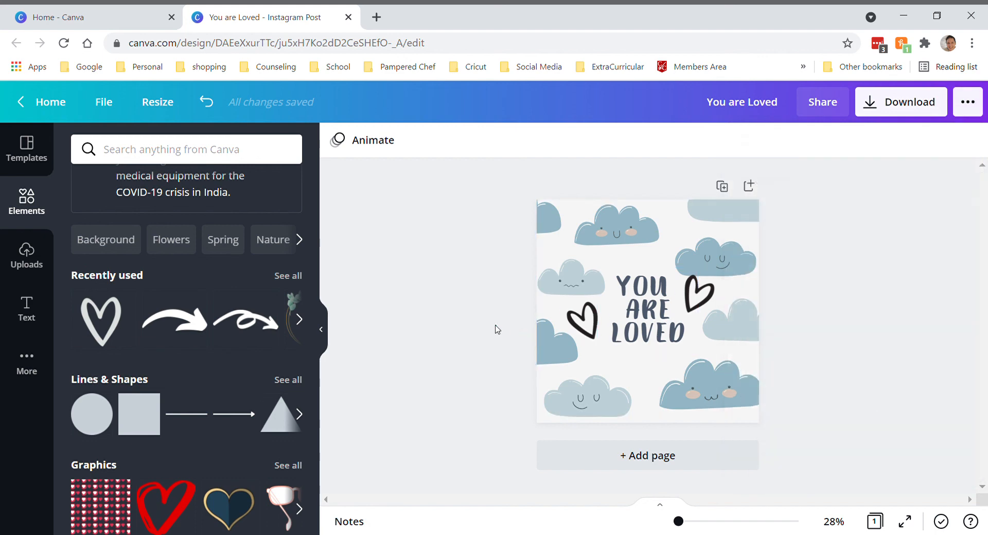
left_click(299, 415)
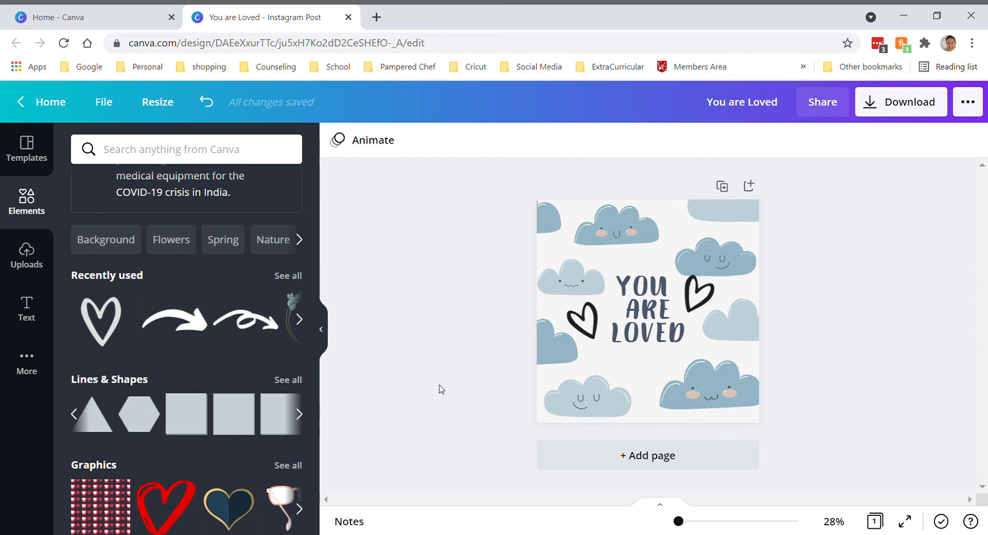
Return to the Canva home page and reopen the "You are Loved" design from the collection of all designs
left_click(41, 103)
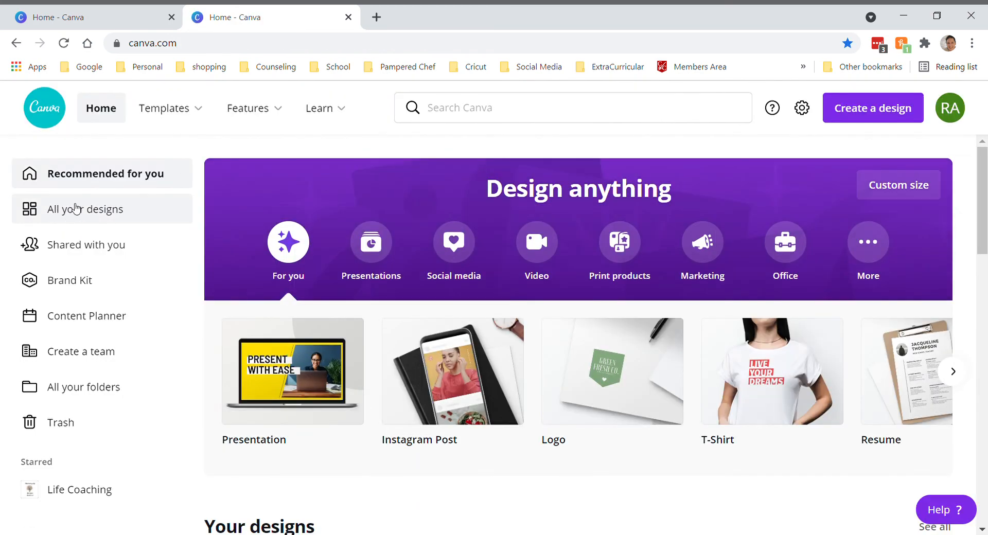
left_click(98, 221)
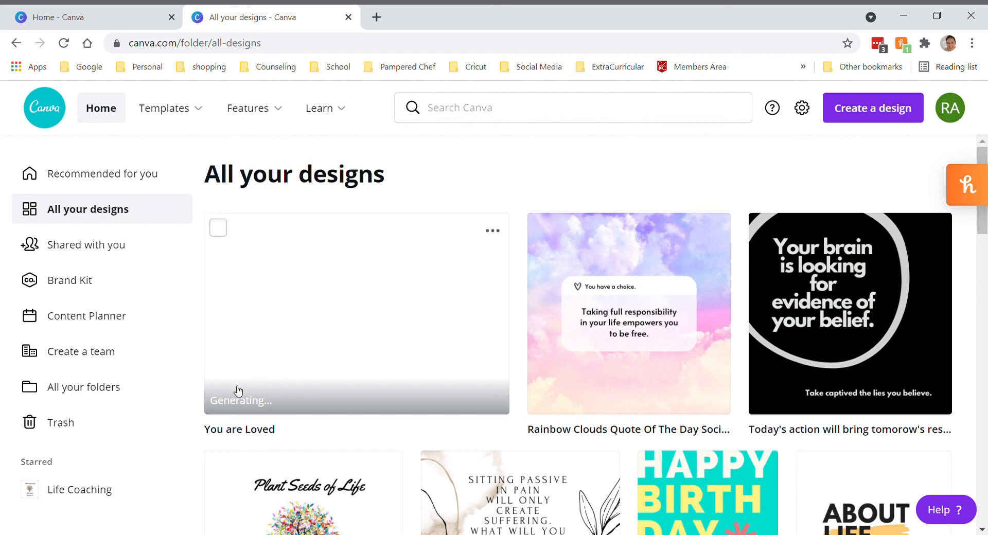
left_click(369, 295)
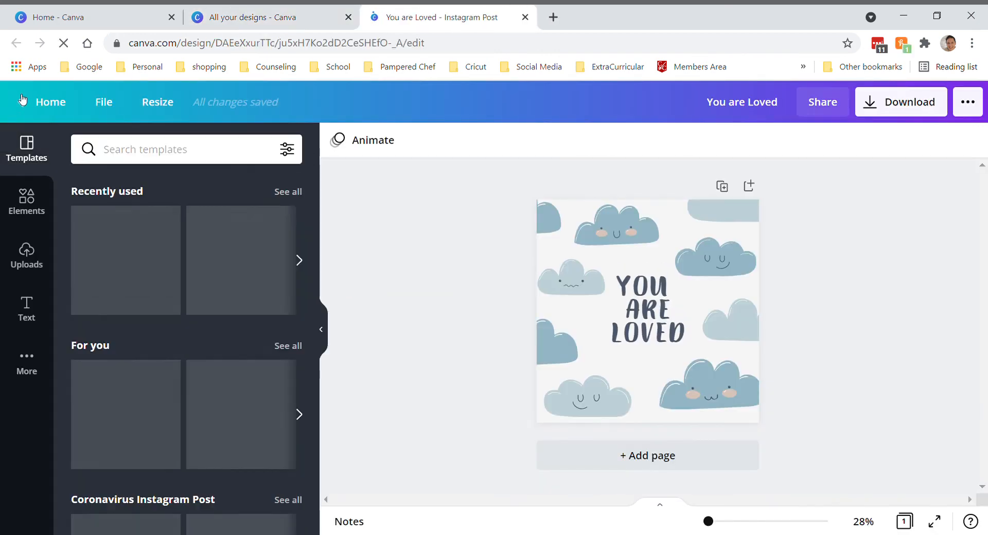
Return to the collection of all designs, look over the folders the "You are Loved" design could be moved to, and close its options
left_click(50, 102)
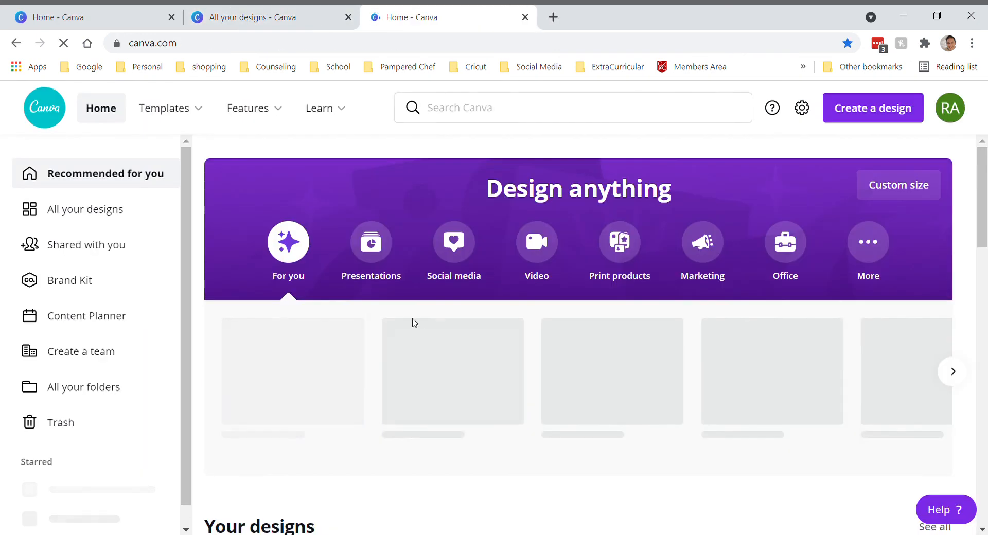
left_click(72, 215)
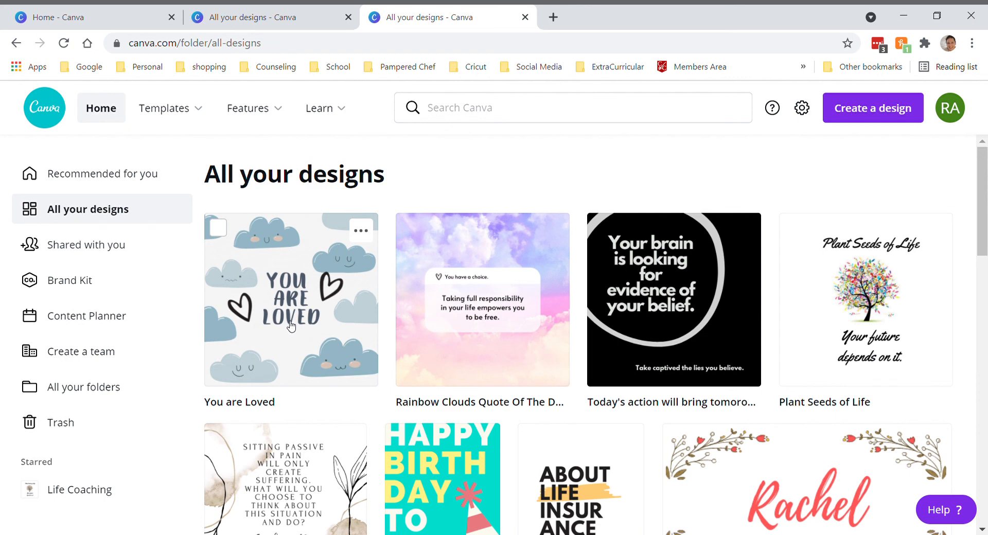
left_click(363, 234)
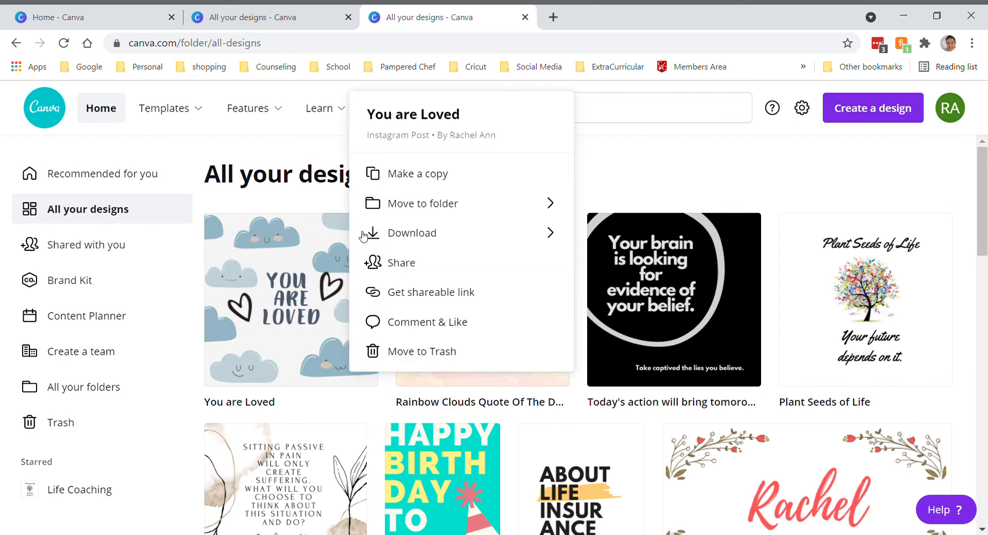
left_click(386, 204)
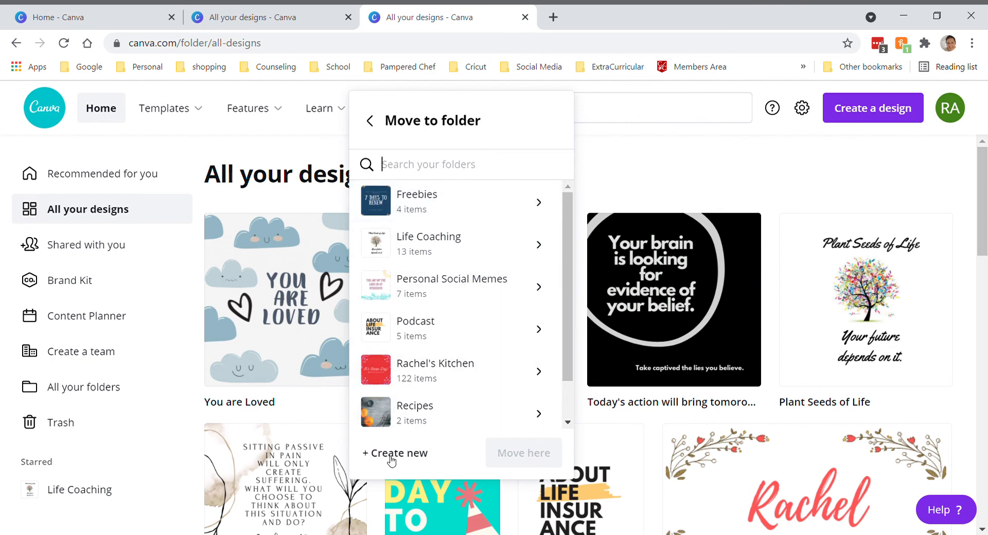
left_click(368, 122)
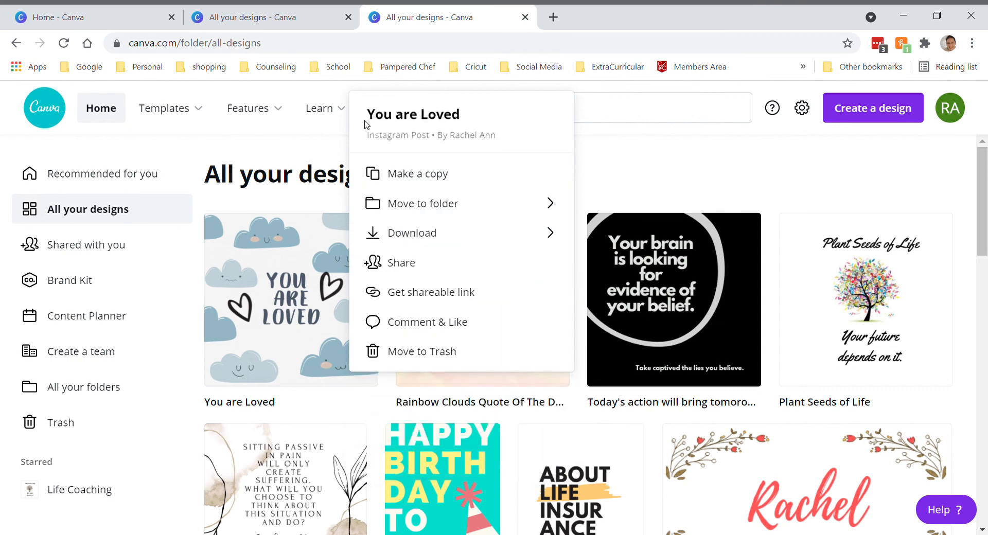
left_click(920, 204)
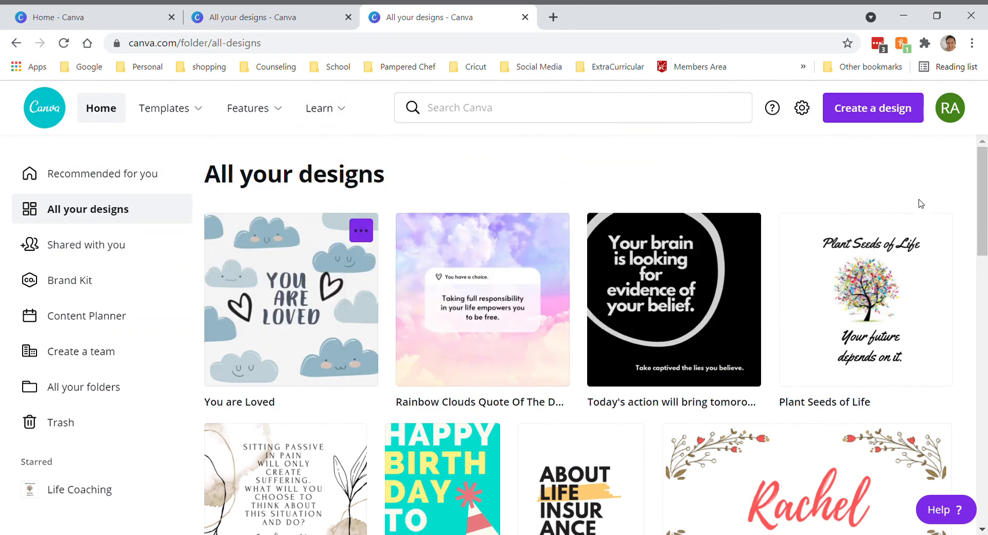